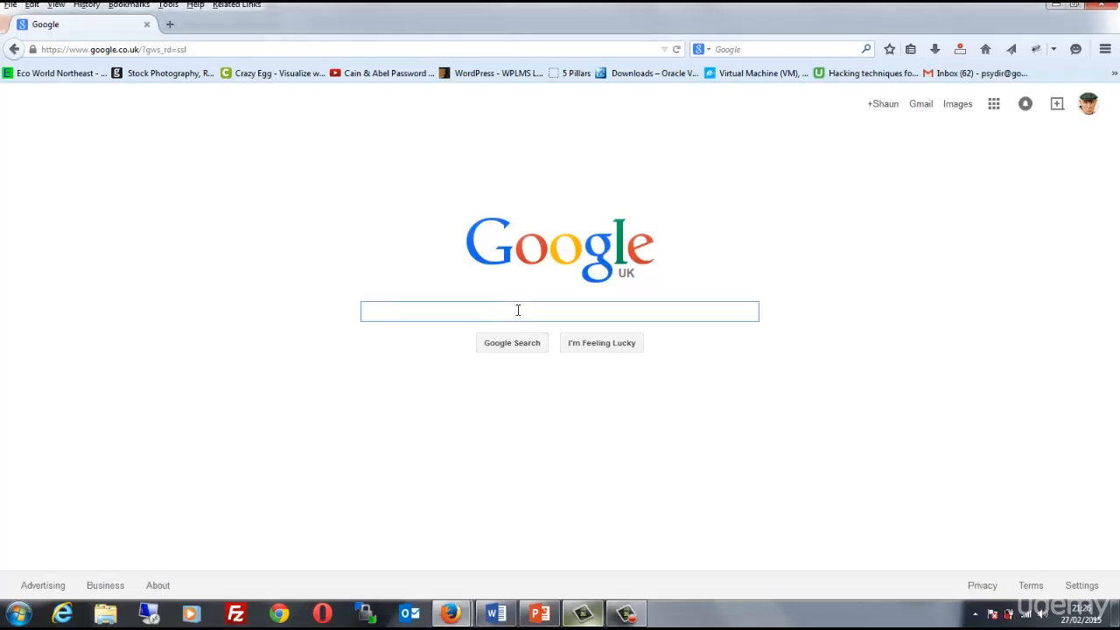
# Search Google for "wireshark download" and open the official download page on wireshark.org
pyautogui.write('wireshar')
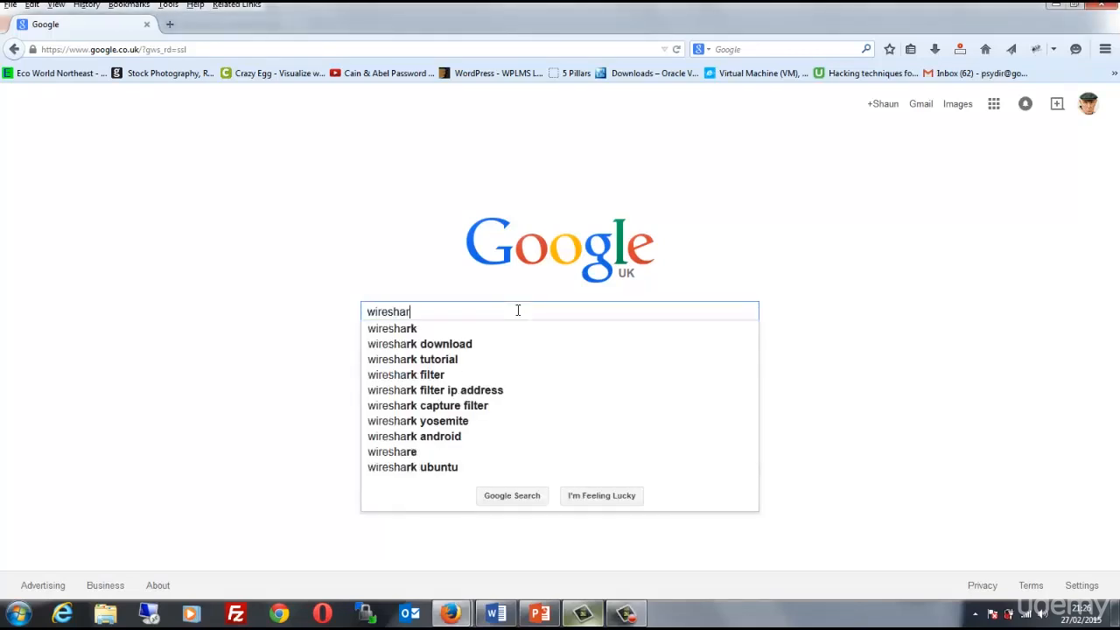
pyautogui.click(483, 346)
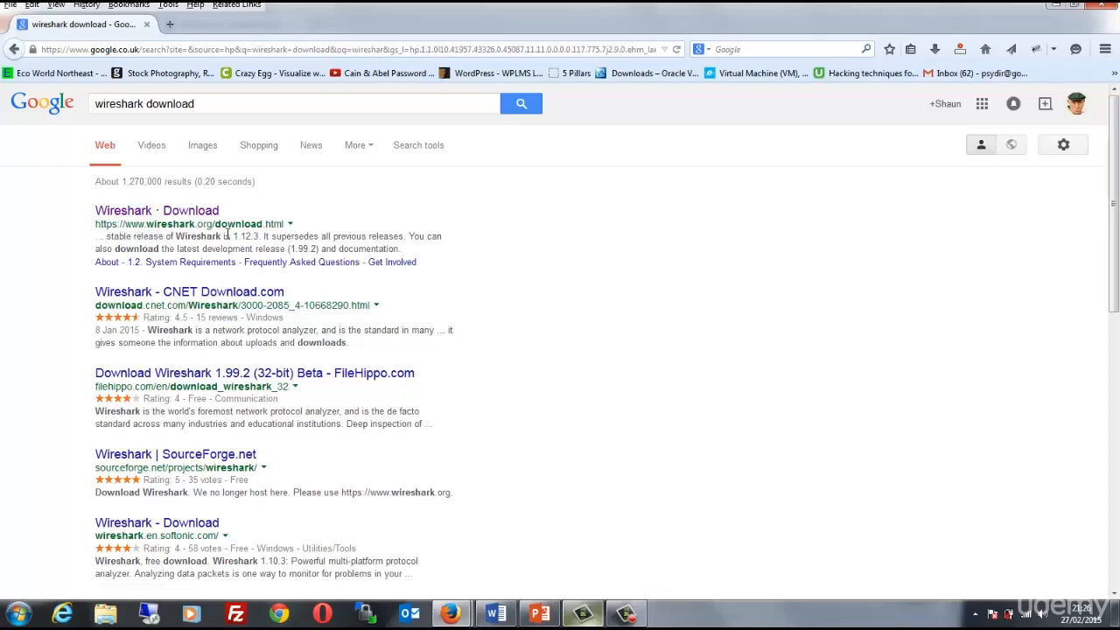
pyautogui.click(196, 215)
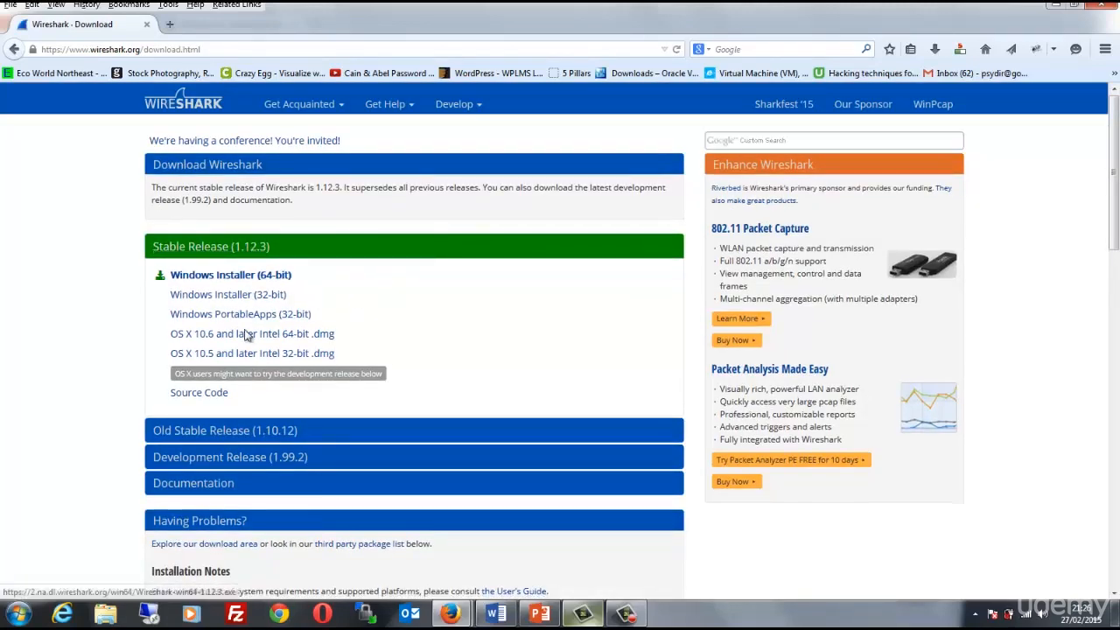
# Download the 64-bit Windows installer of the stable Wireshark release 1.12.3 and save the file
pyautogui.click(278, 278)
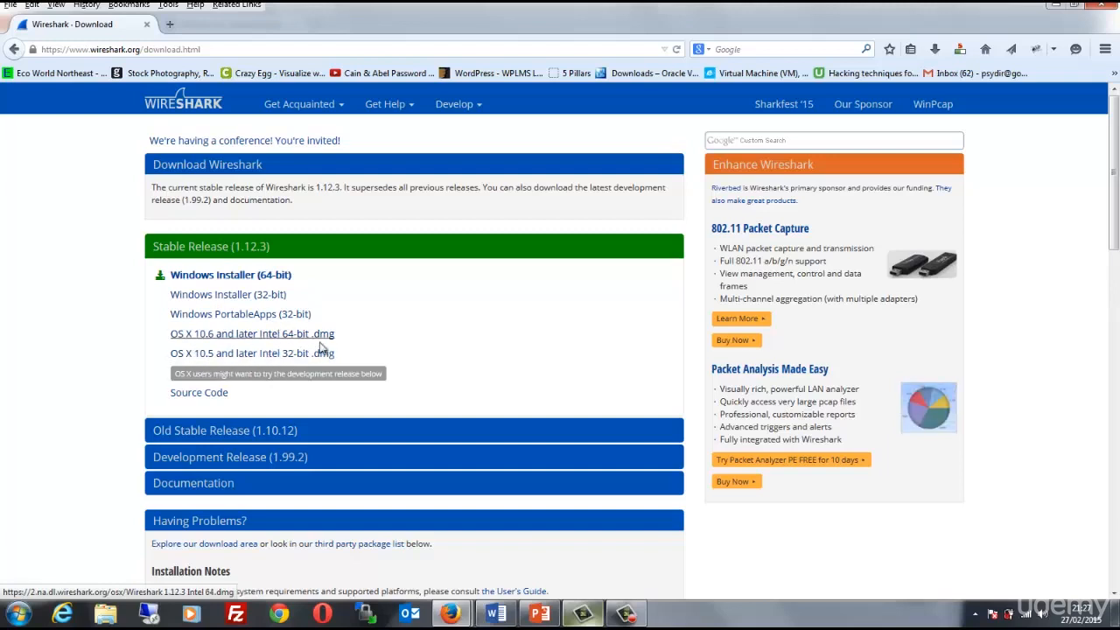
pyautogui.click(214, 279)
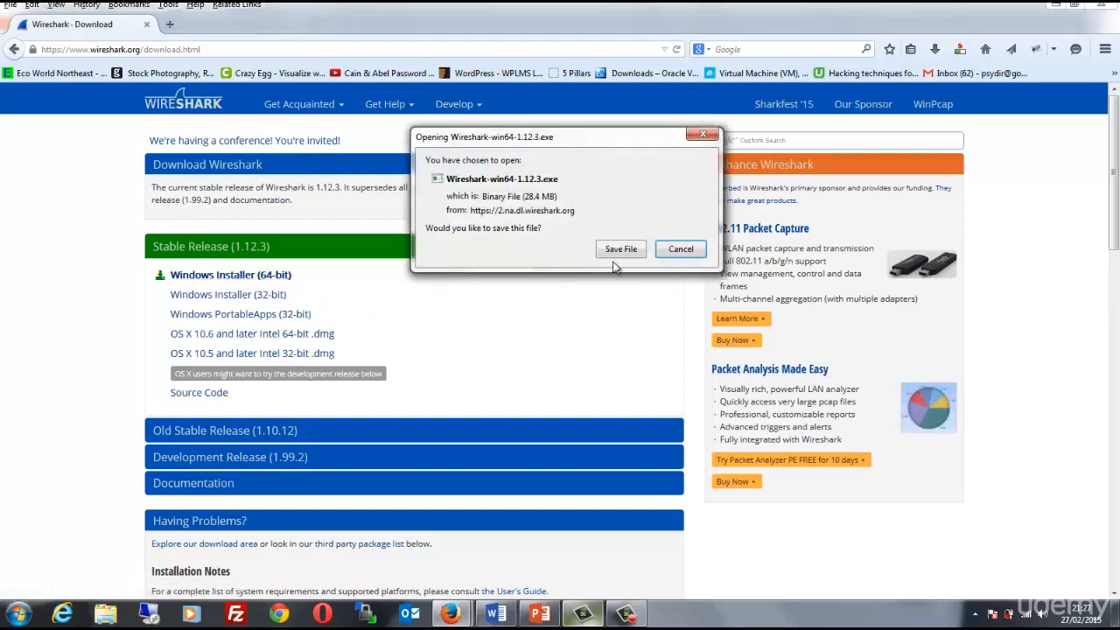
pyautogui.click(623, 250)
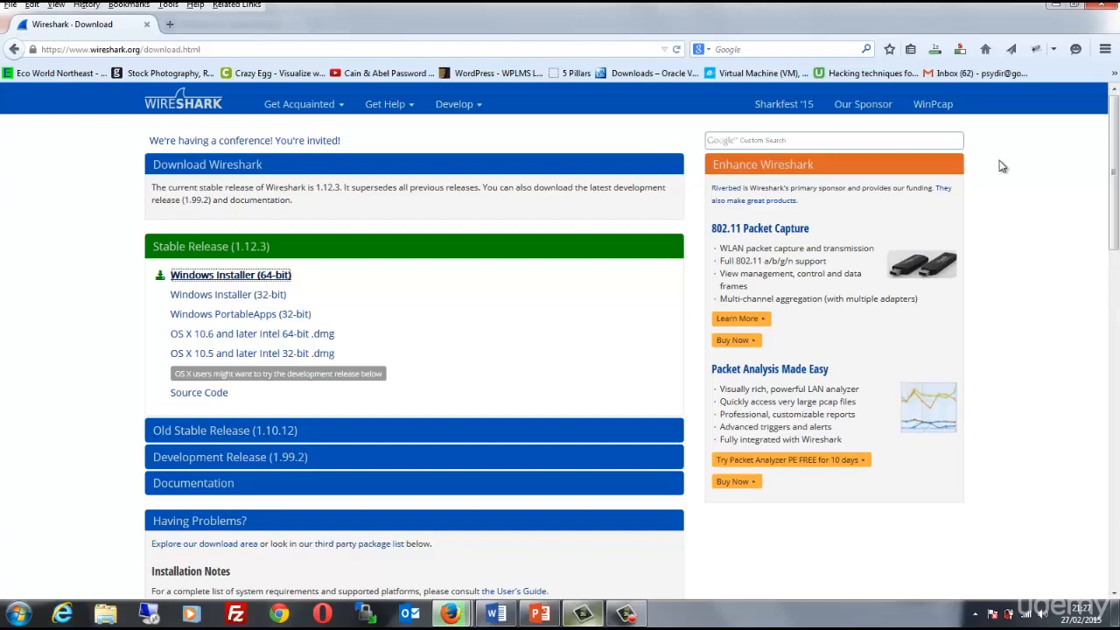
# Run the downloaded Wireshark-win64-1.12.3(2).exe installer, pass the welcome page and accept the licence agreement
pyautogui.click(935, 50)
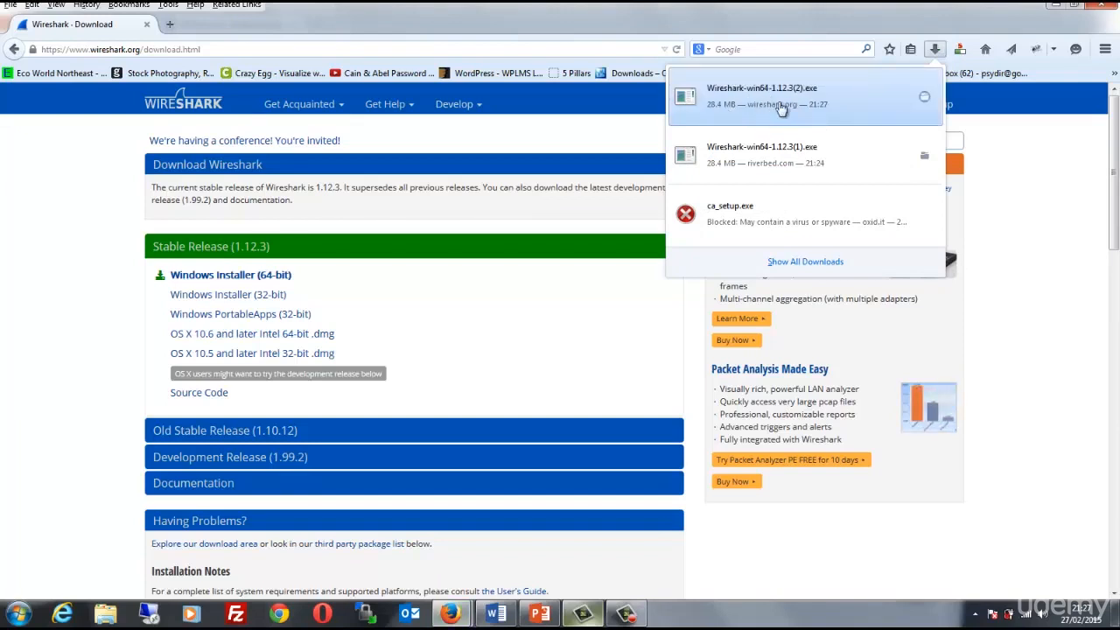
pyautogui.click(792, 104)
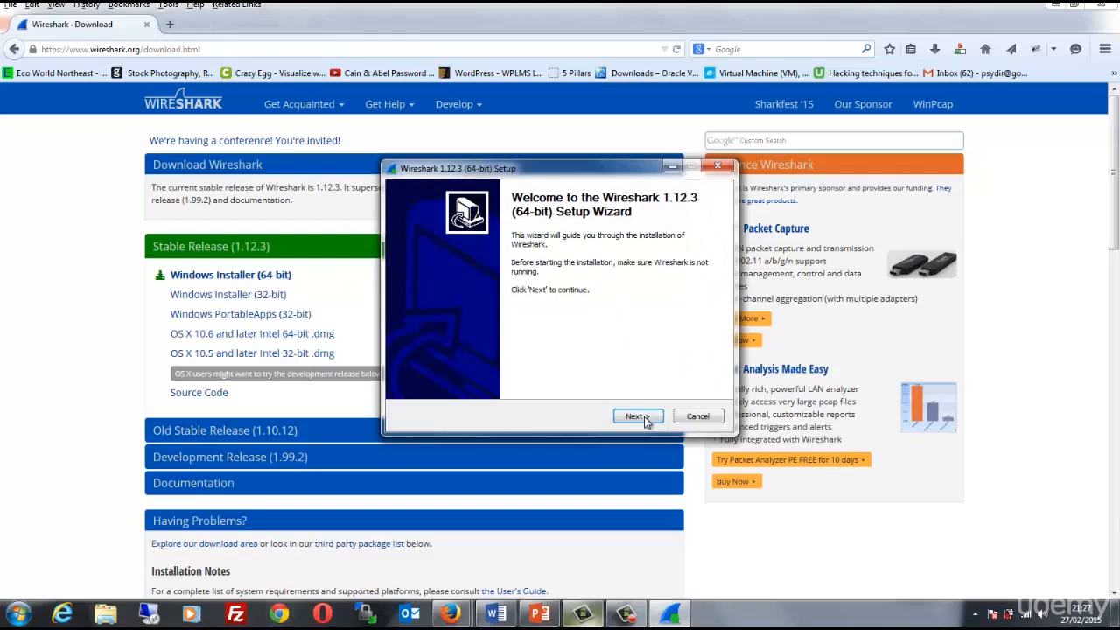
pyautogui.click(637, 417)
pyautogui.click(636, 416)
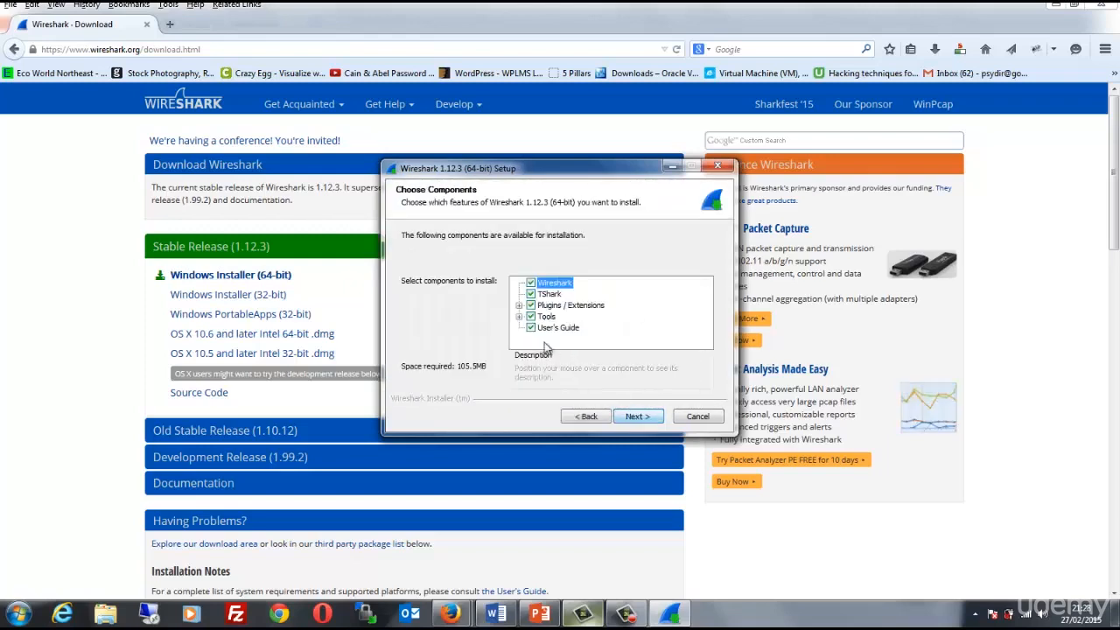
# Install Wireshark with all default components, shortcuts and file associations in C:\Program Files\Wireshark, including WinPcap 4.1.3
pyautogui.click(638, 416)
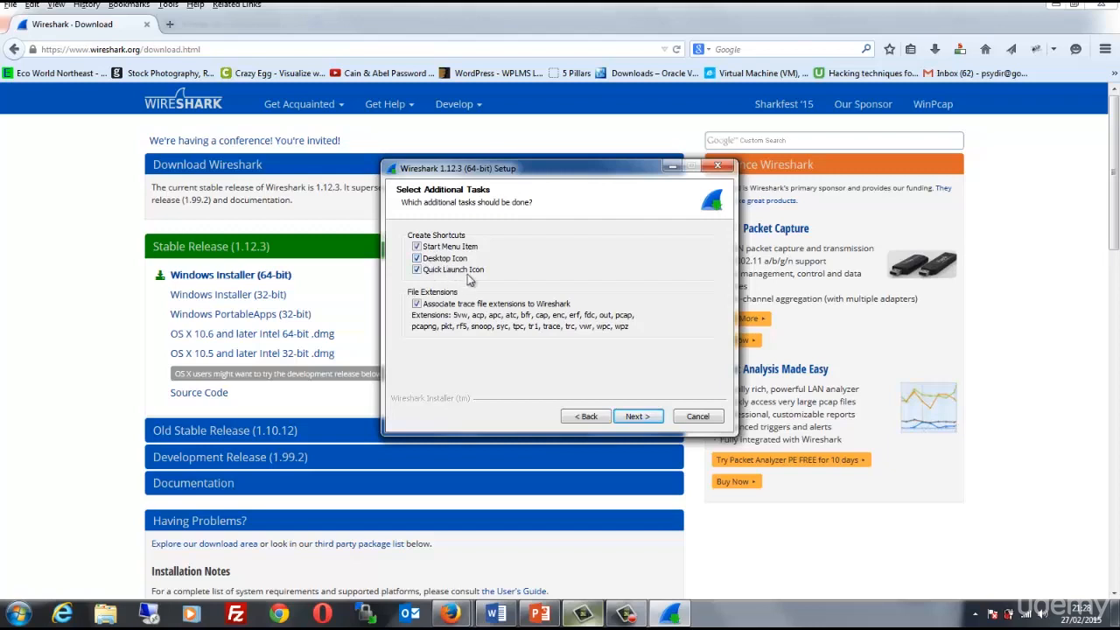
pyautogui.click(638, 416)
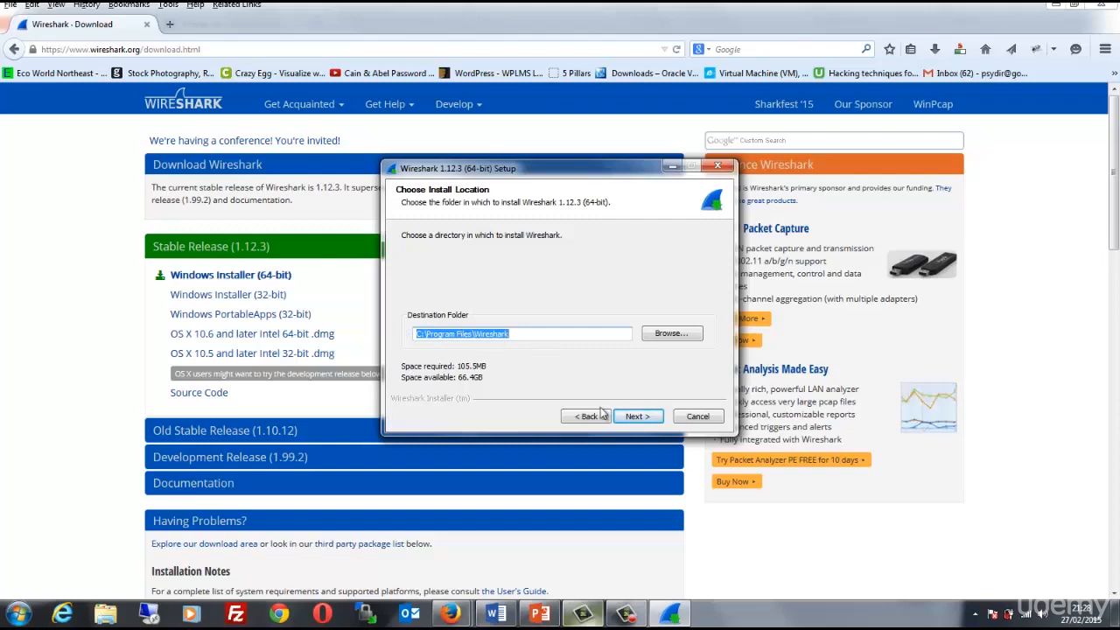
pyautogui.click(646, 420)
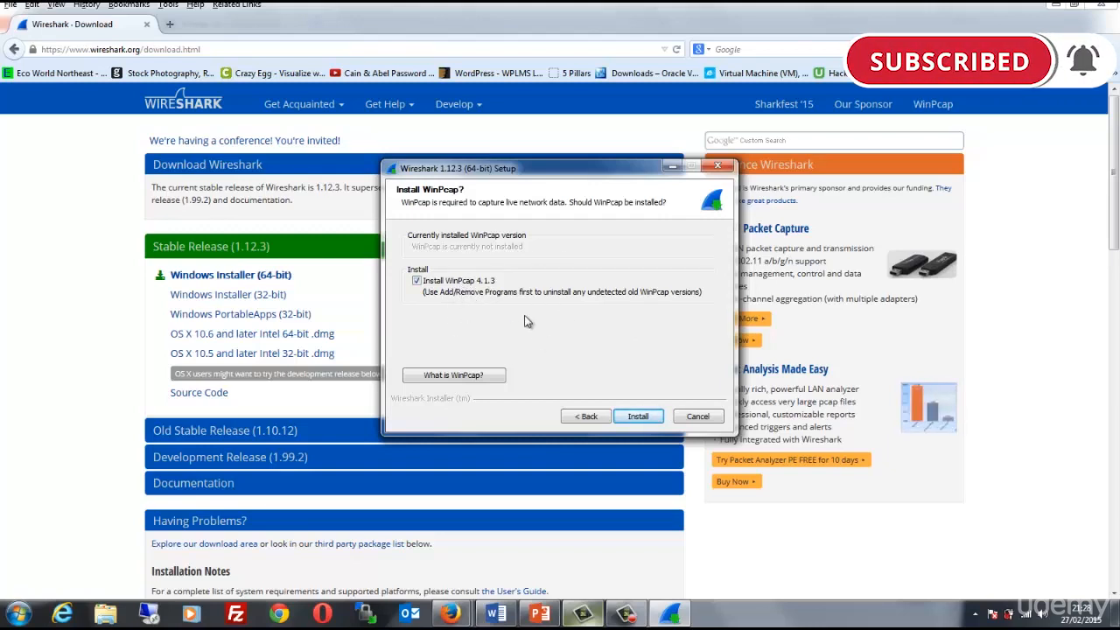
pyautogui.moveTo(599, 175); pyautogui.dragTo(504, 151)
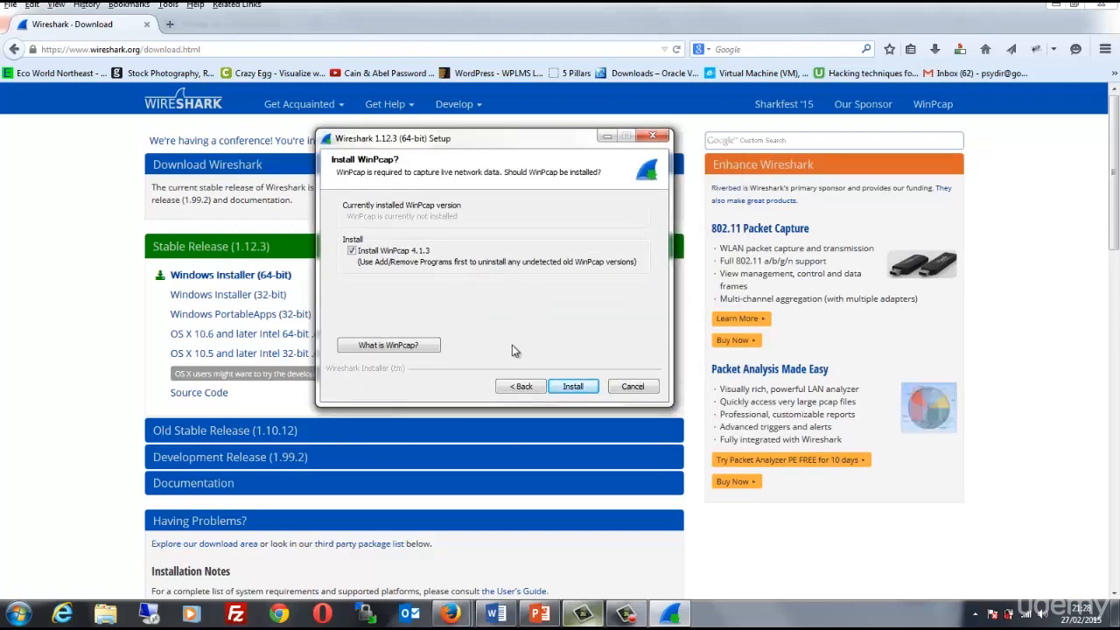
pyautogui.click(574, 387)
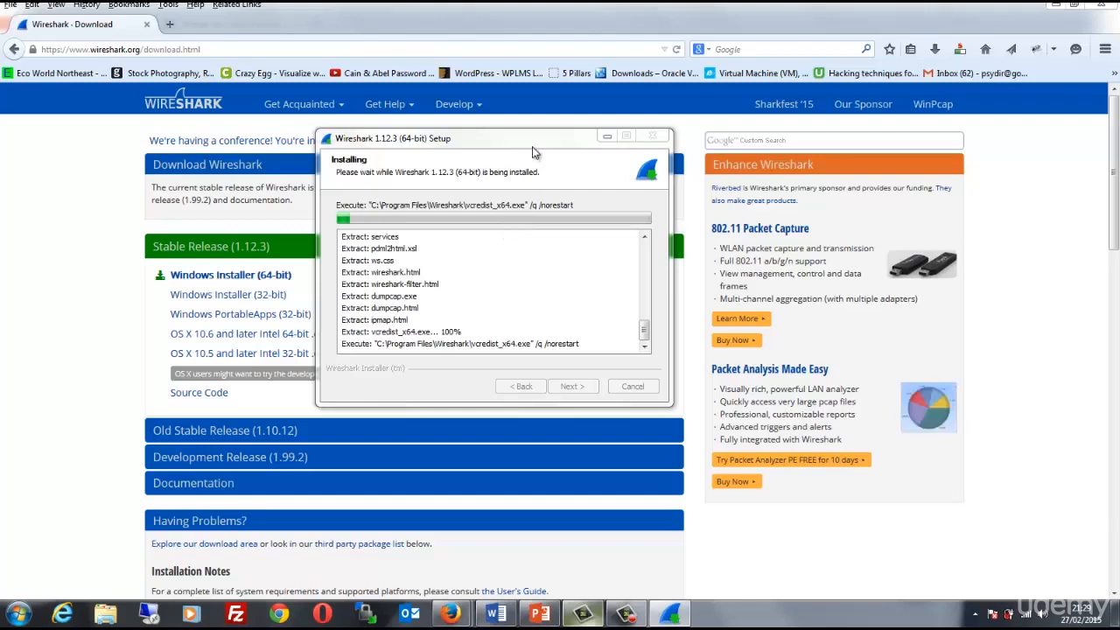
pyautogui.moveTo(536, 145); pyautogui.dragTo(476, 191)
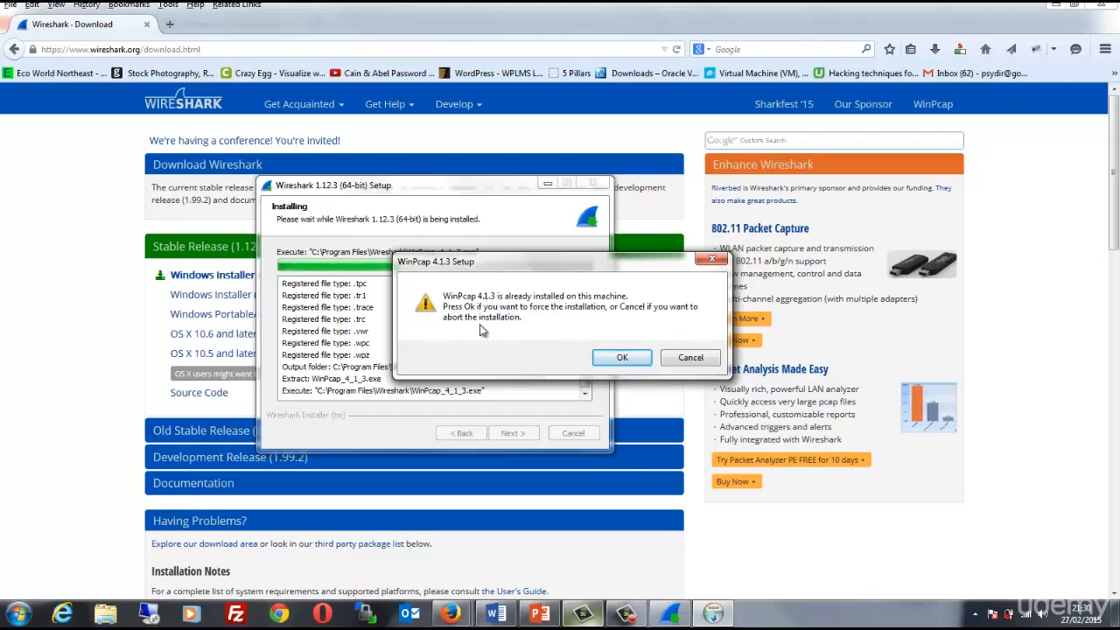
# Force the WinPcap 4.1.3 installation, accept its licence and keep the driver starting automatically at boot time
pyautogui.click(621, 359)
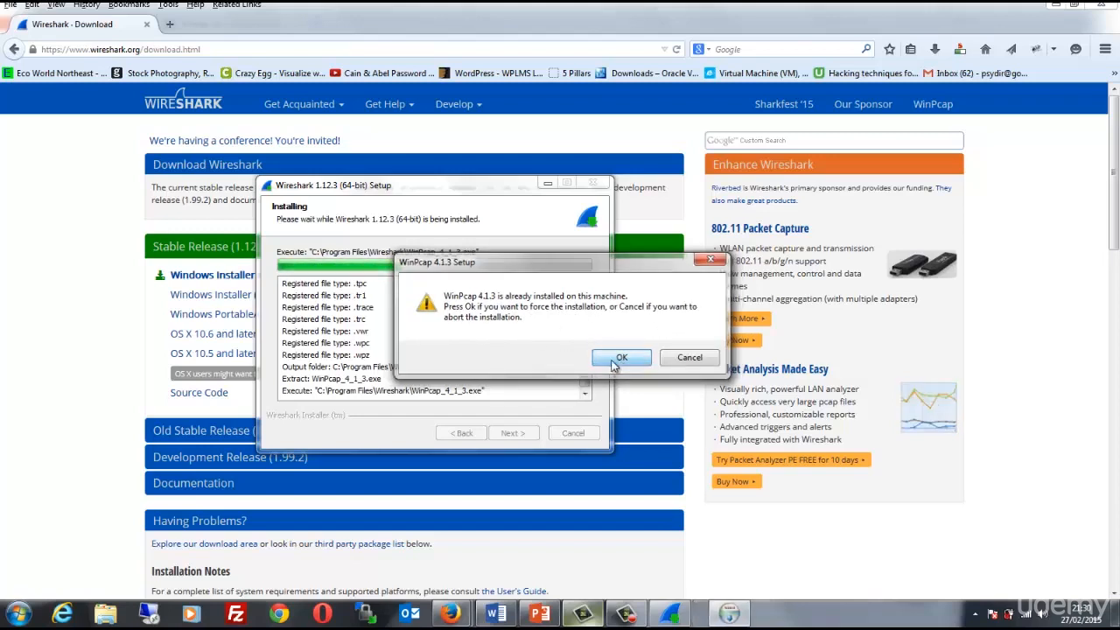
pyautogui.click(637, 417)
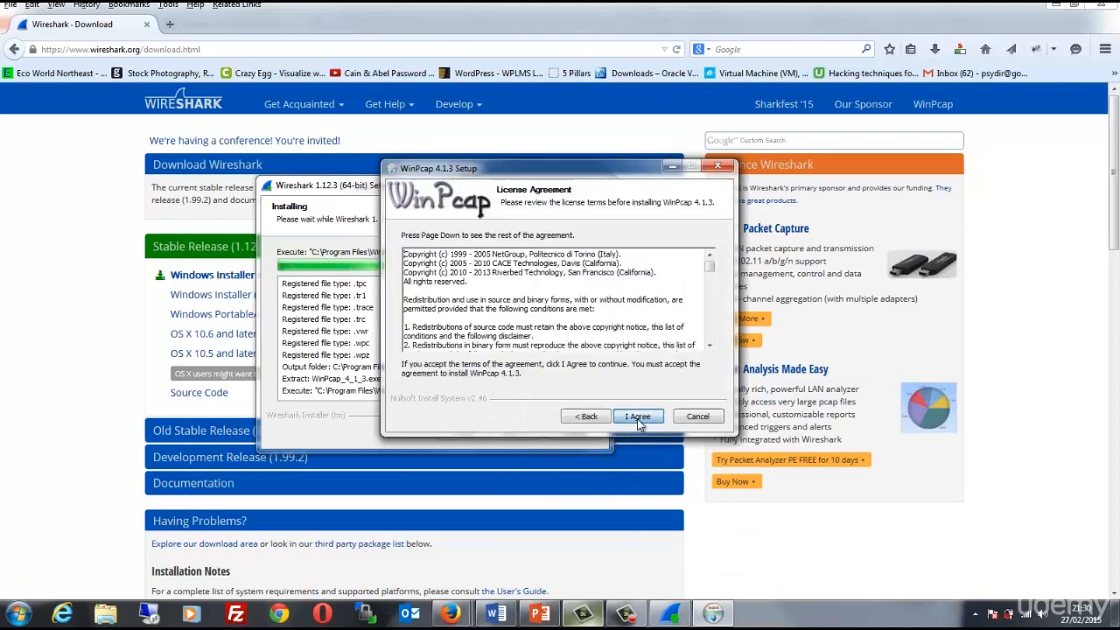
pyautogui.click(632, 418)
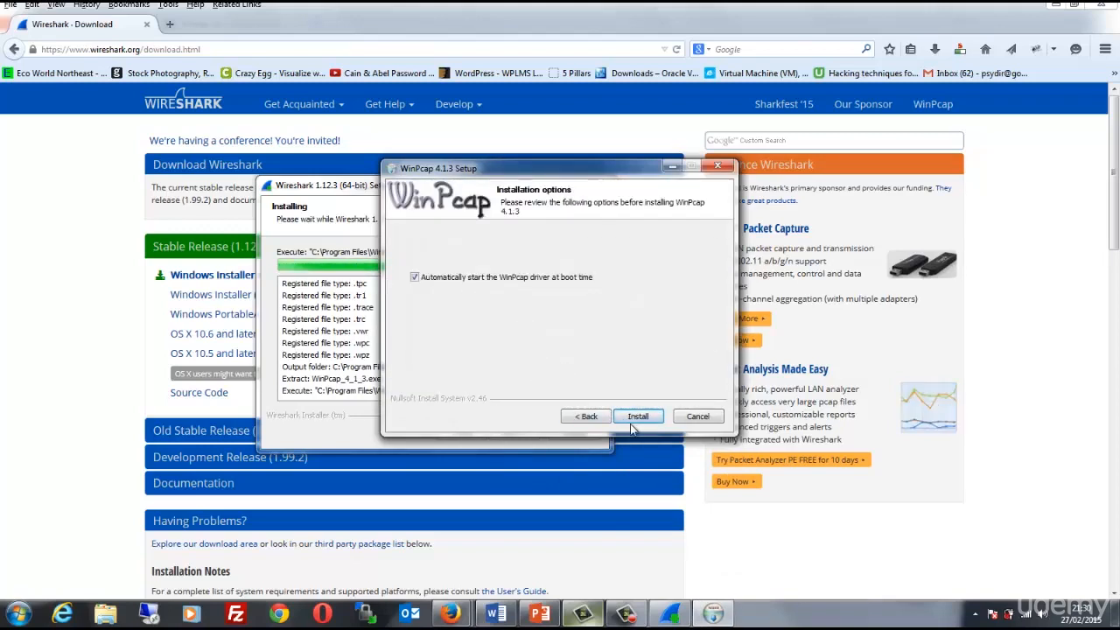
pyautogui.click(642, 418)
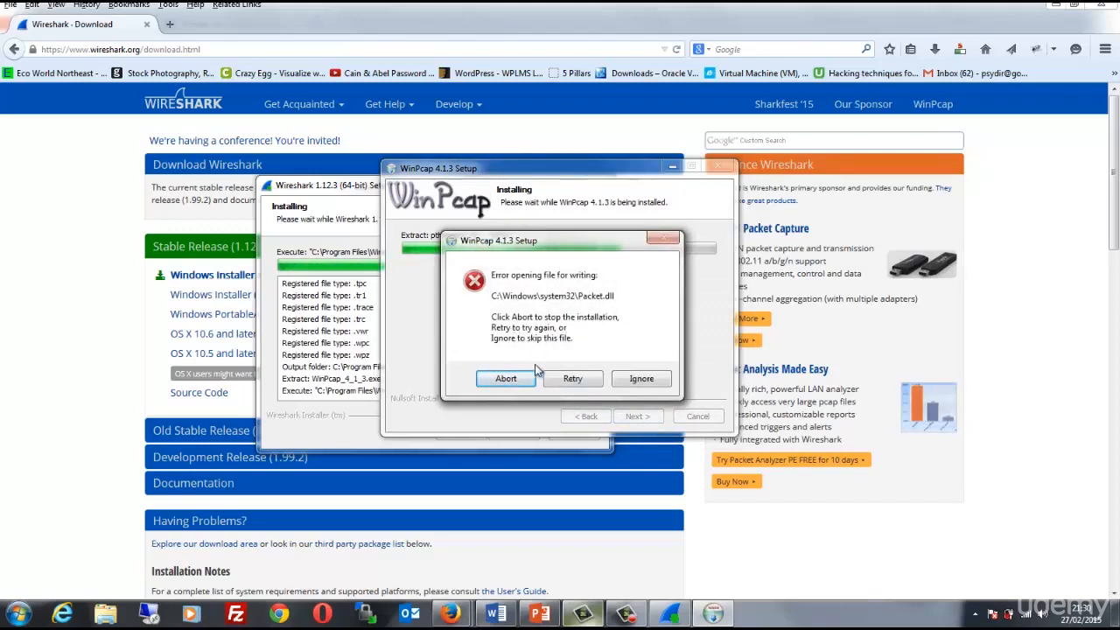
# Ignore the Packet.dll write error, dismiss the NPF driver error and finish the WinPcap 4.1.3 setup
pyautogui.click(643, 380)
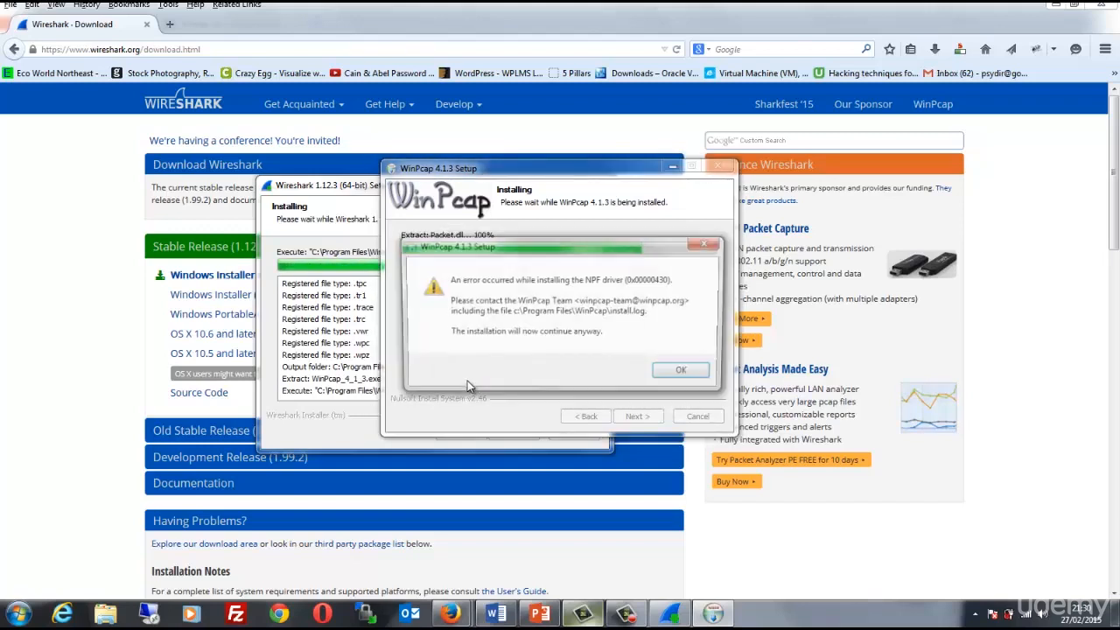
pyautogui.click(683, 374)
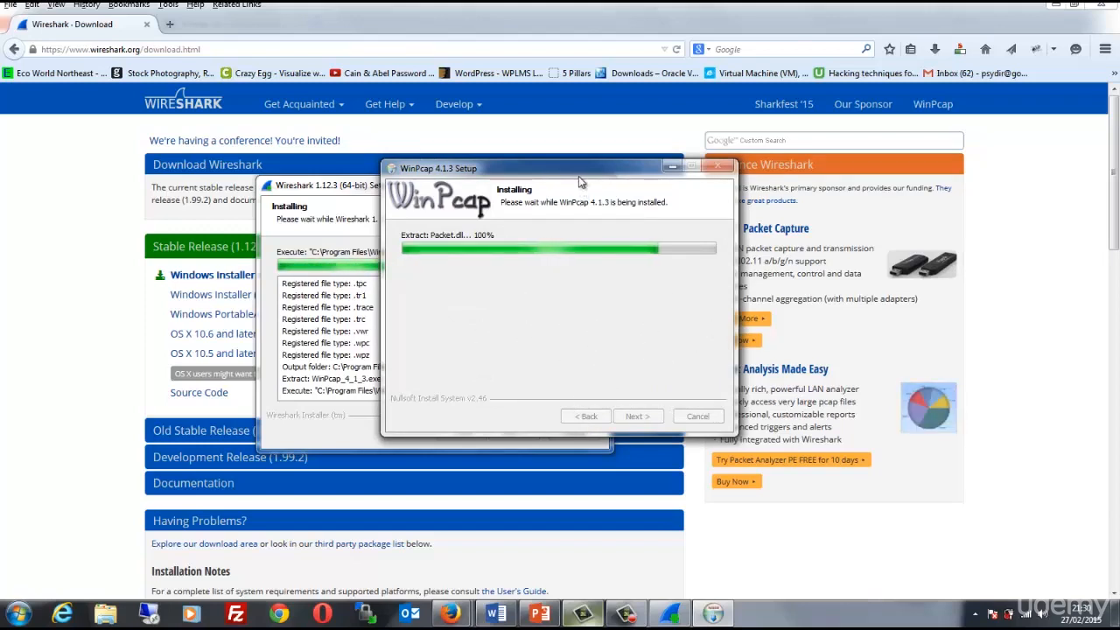
pyautogui.moveTo(627, 165); pyautogui.dragTo(724, 156)
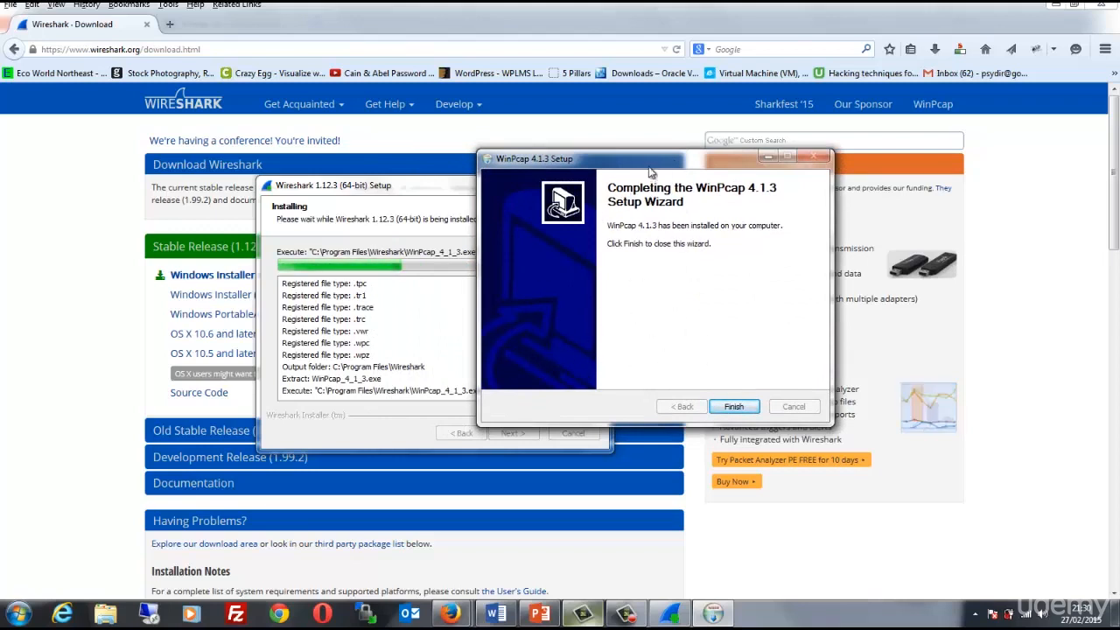
pyautogui.moveTo(647, 163); pyautogui.dragTo(706, 163)
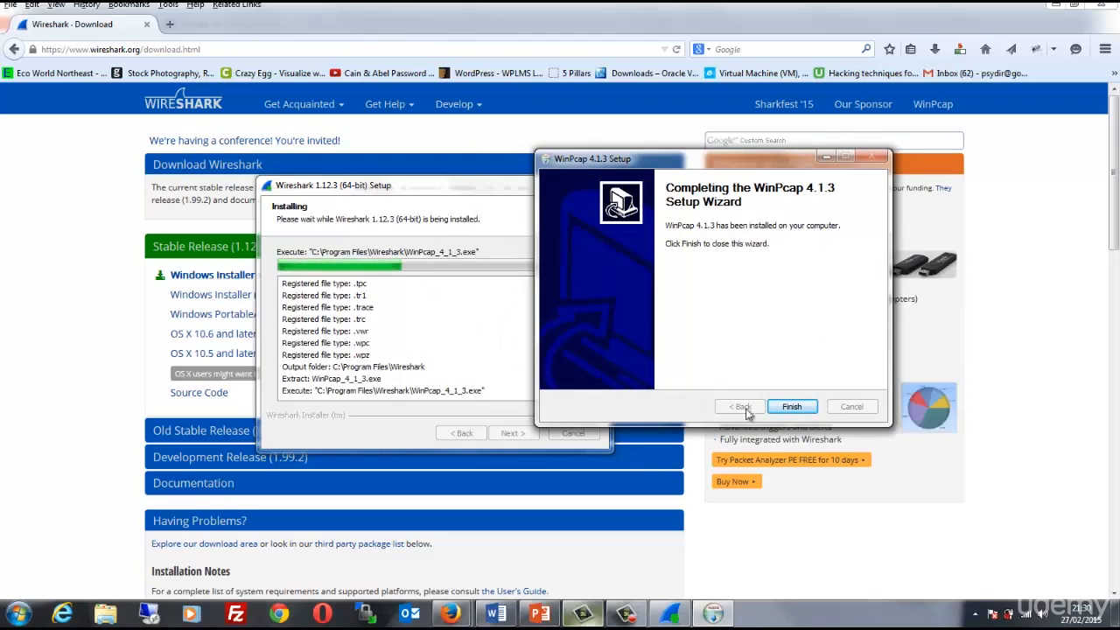
pyautogui.click(793, 407)
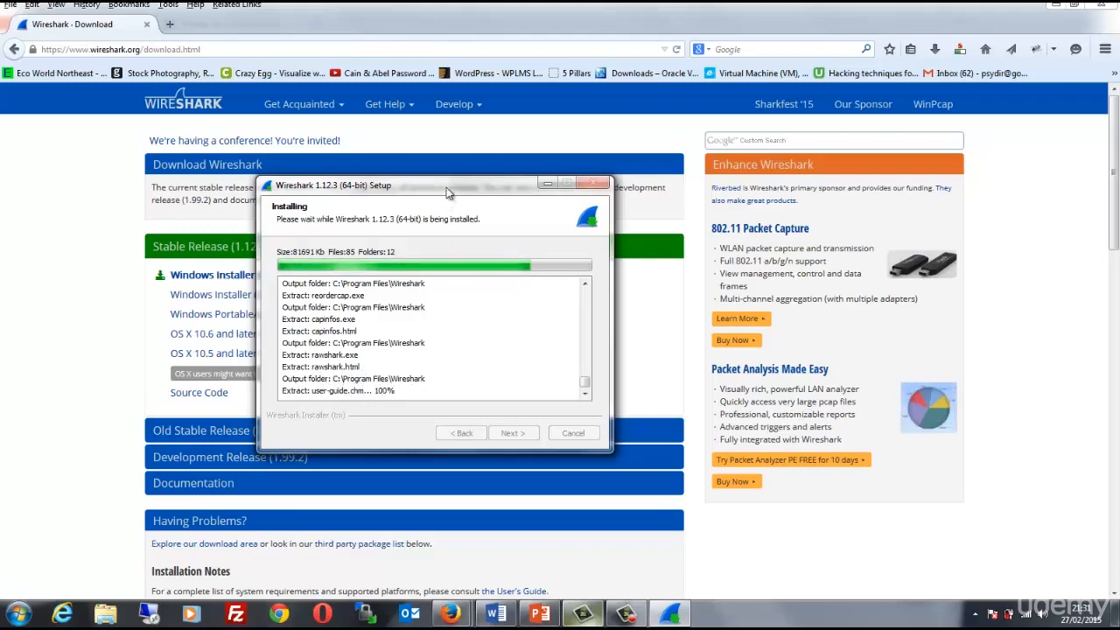
# Finish the Wireshark setup wizard with both running Wireshark and showing the news left disabled
pyautogui.moveTo(444, 180); pyautogui.dragTo(405, 143)
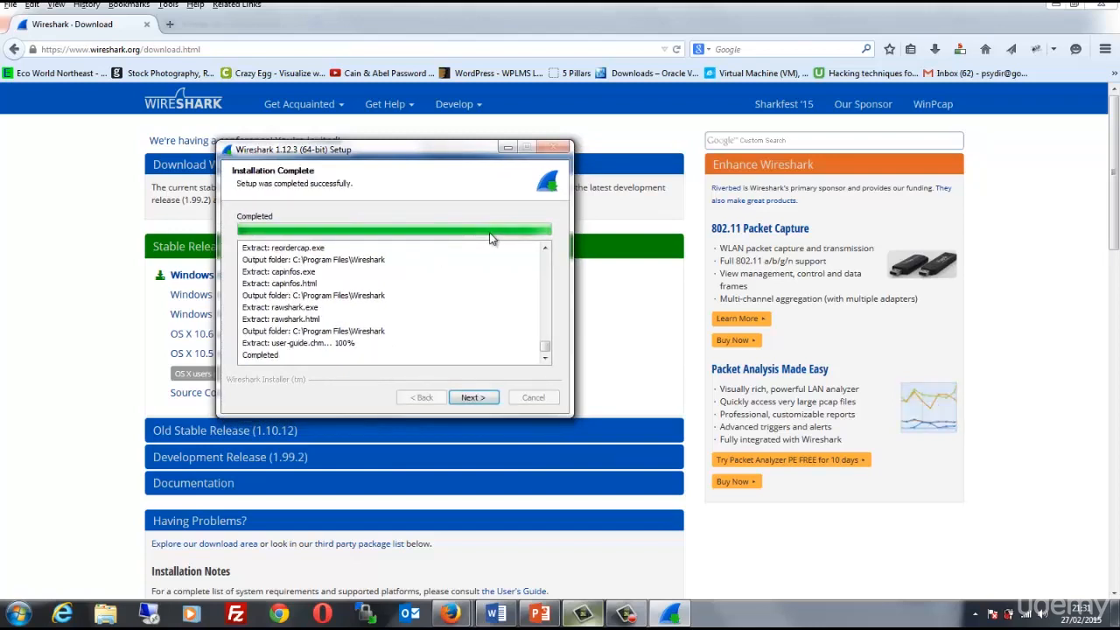
pyautogui.click(471, 400)
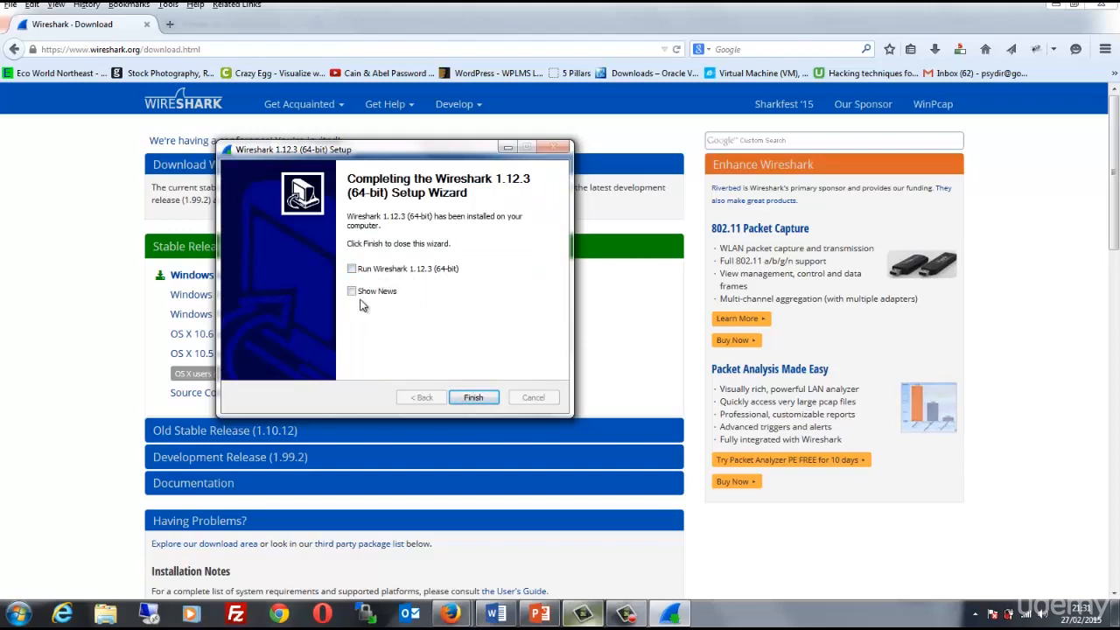
pyautogui.click(473, 400)
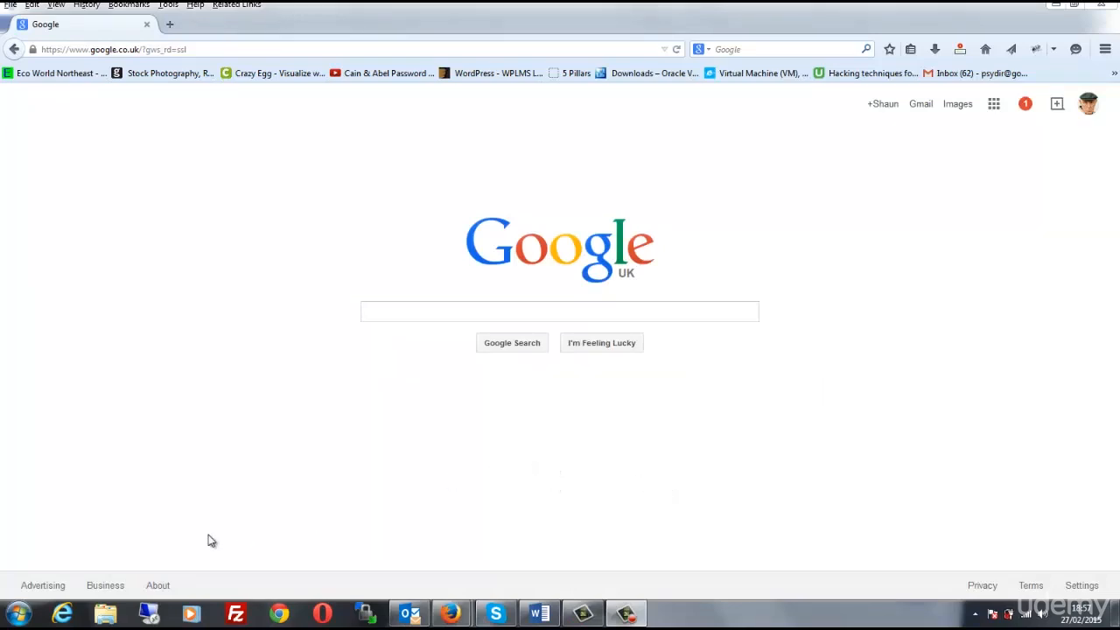
# Search the installed programs for "wire" and launch Wireshark
pyautogui.click(18, 614)
pyautogui.write('wire')
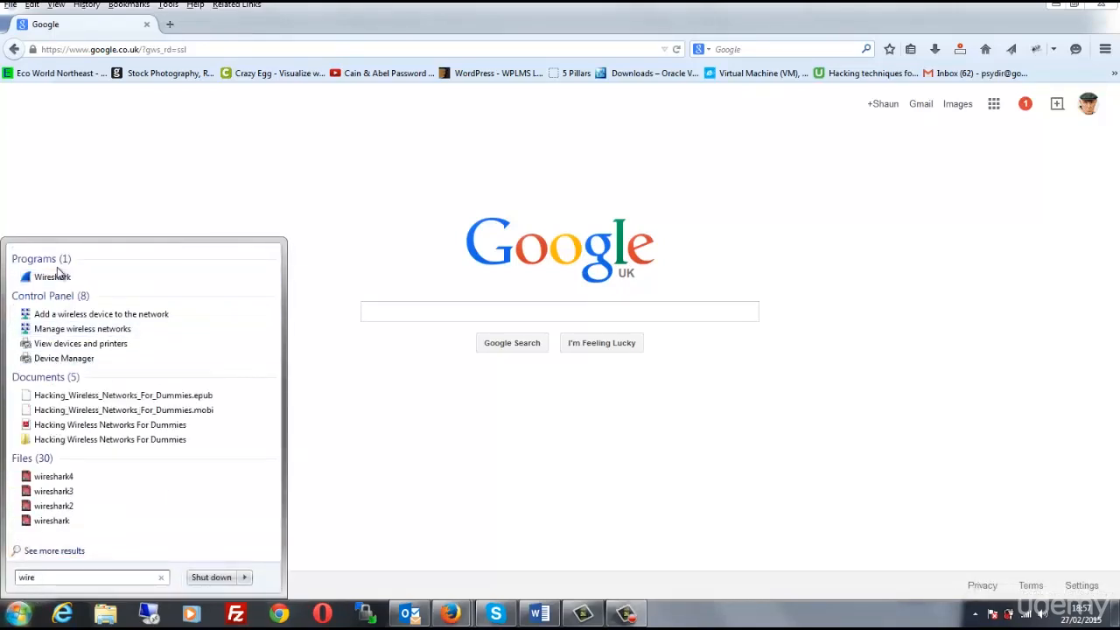
pyautogui.click(57, 278)
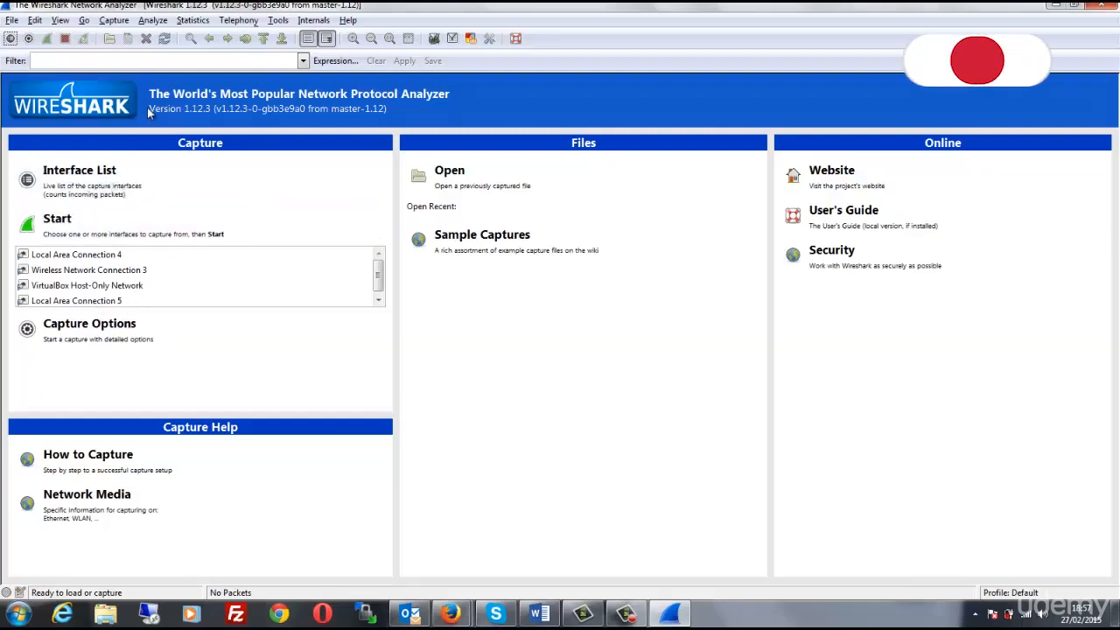
# Configure the capture options to use only the Wireless Network Connection 3 interface in promiscuous mode and start capturing packets
pyautogui.click(114, 21)
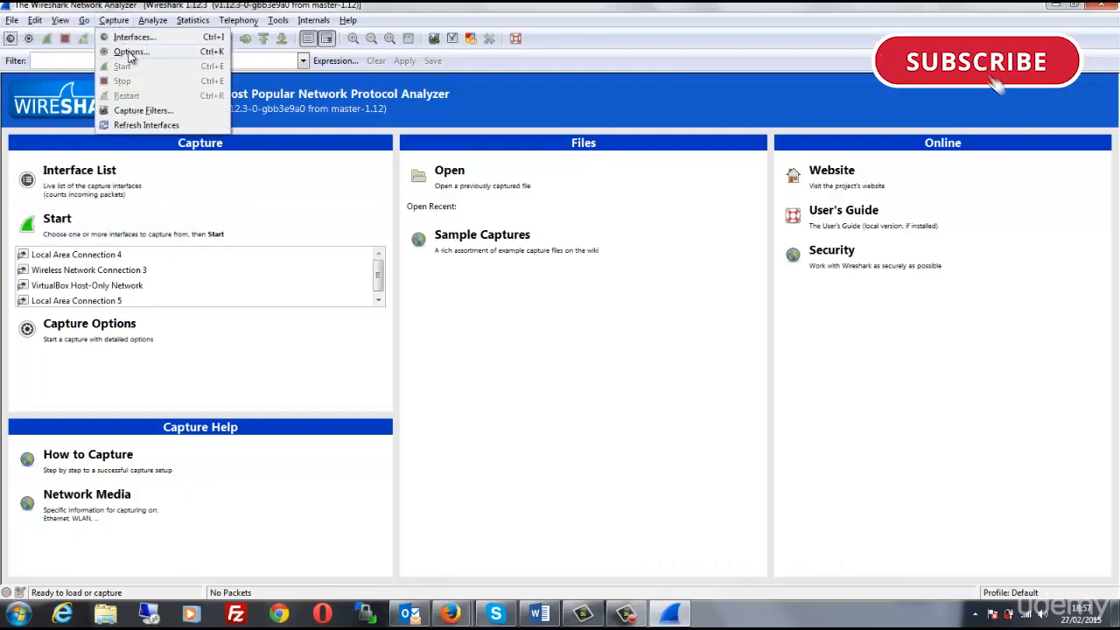
pyautogui.click(131, 53)
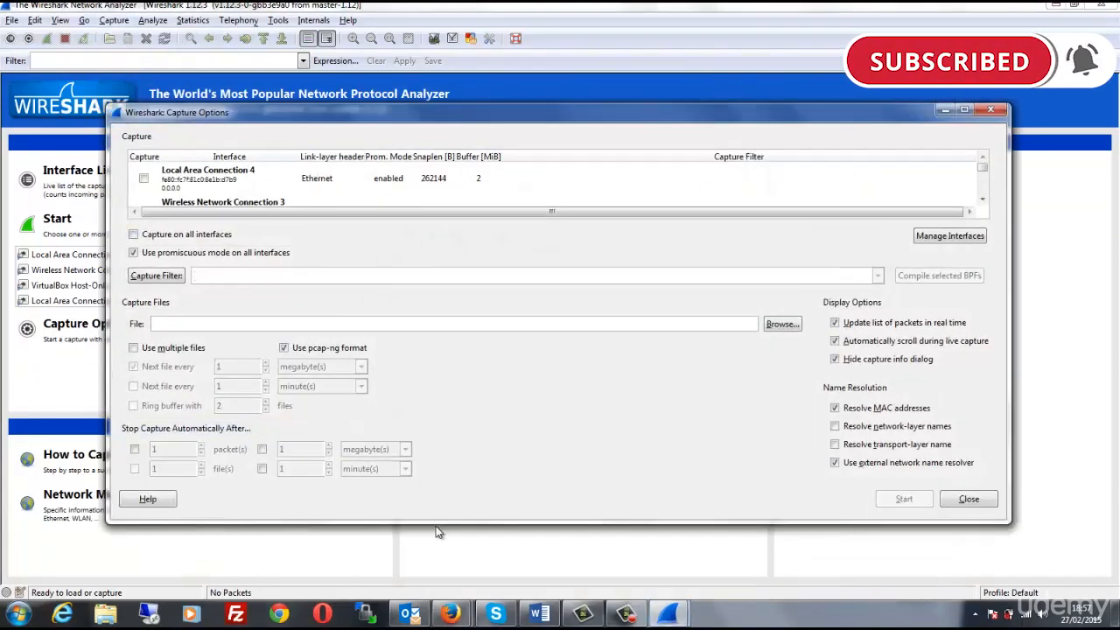
pyautogui.moveTo(438, 523); pyautogui.dragTo(438, 580)
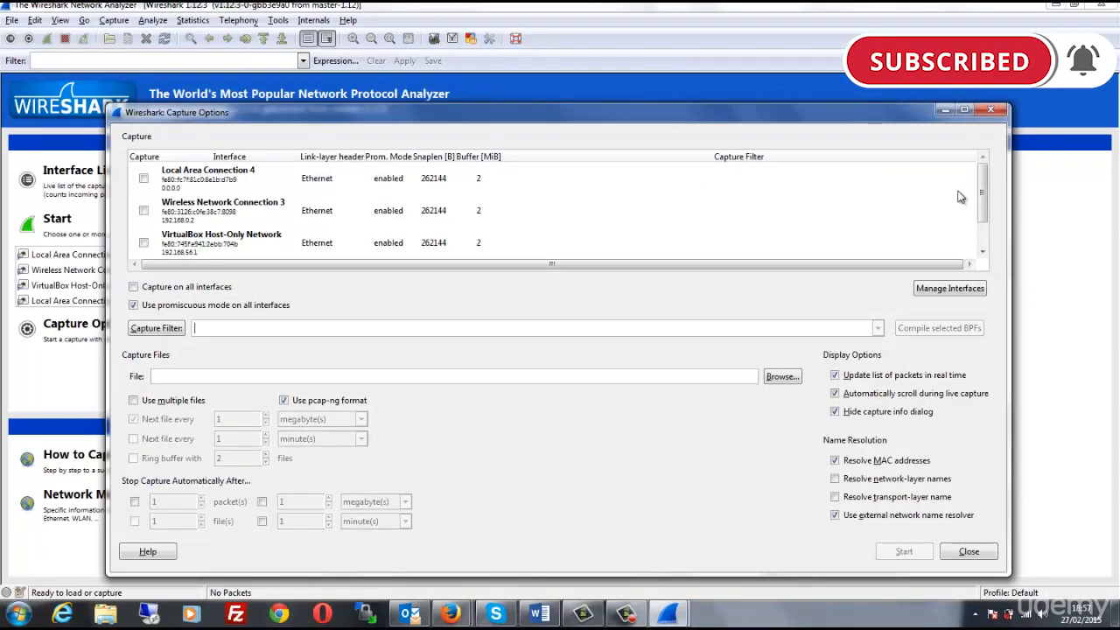
pyautogui.moveTo(982, 179)
pyautogui.mouseDown()
pyautogui.moveTo(984, 215)
pyautogui.moveTo(982, 175)
pyautogui.mouseUp()
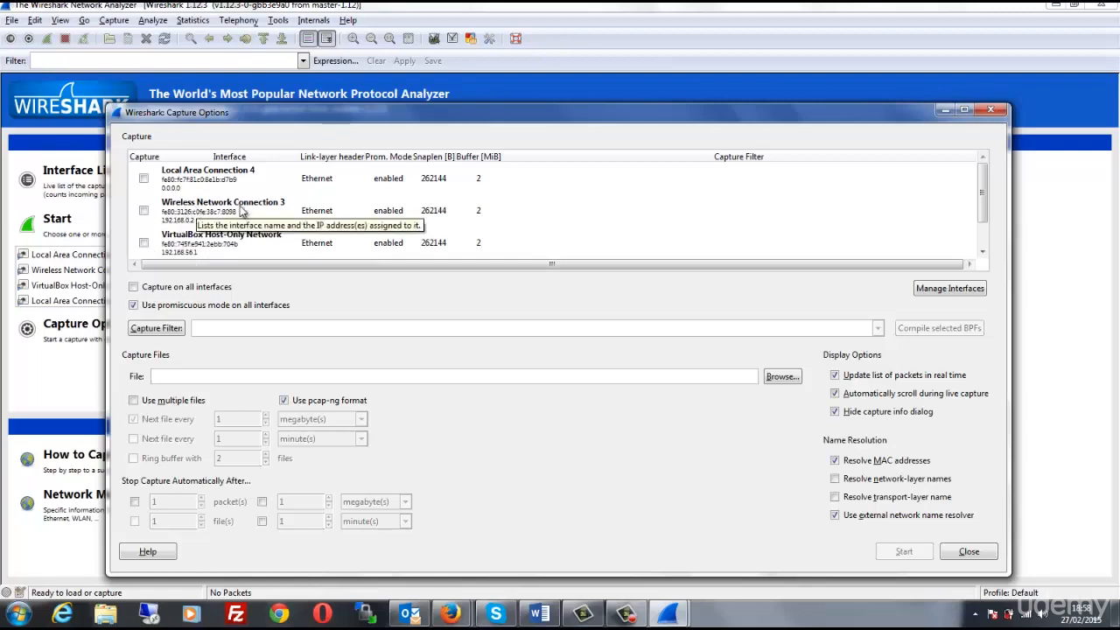
pyautogui.moveTo(436, 114); pyautogui.dragTo(415, 99)
pyautogui.click(123, 195)
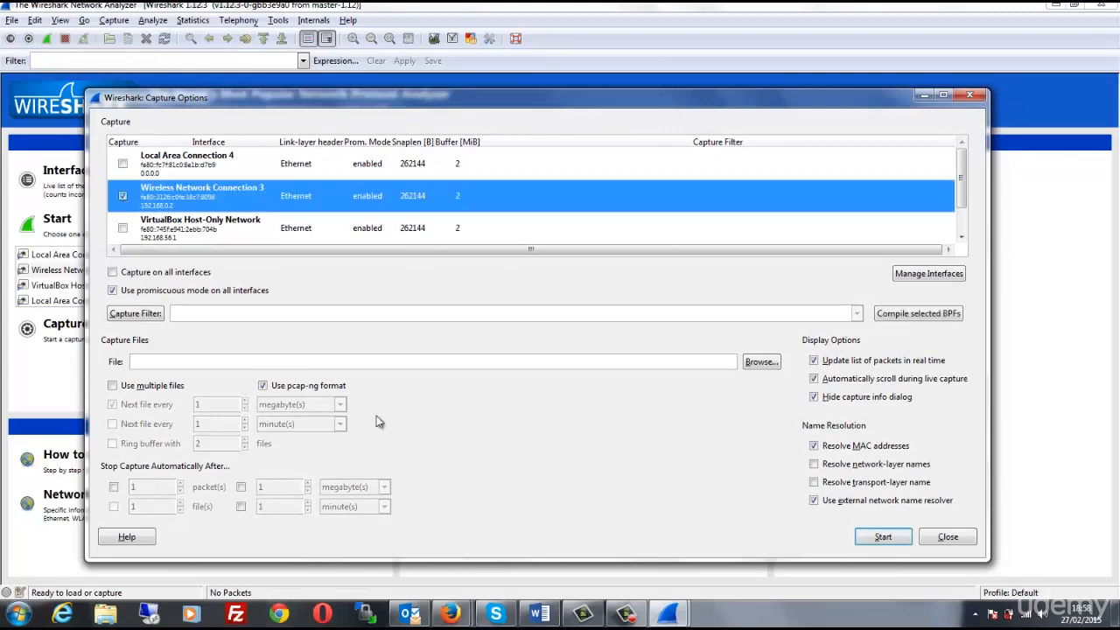
pyautogui.click(870, 536)
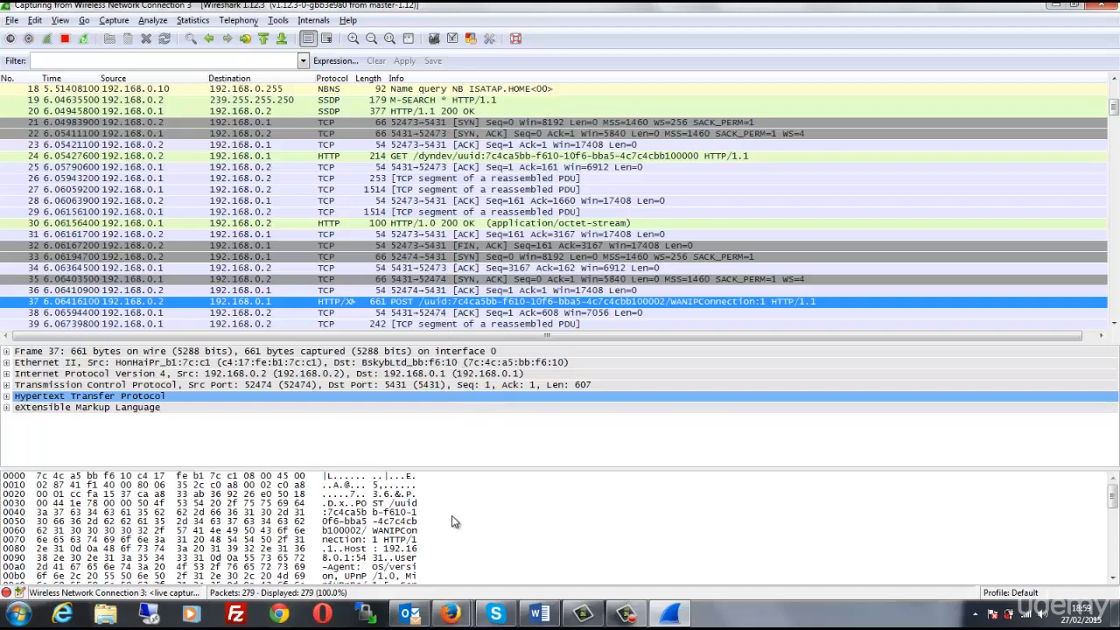
# Switch to Firefox and open the WordPress login page at zulea.co.uk/guildford/wp-admin/
pyautogui.moveTo(450, 613)
pyautogui.click(495, 573)
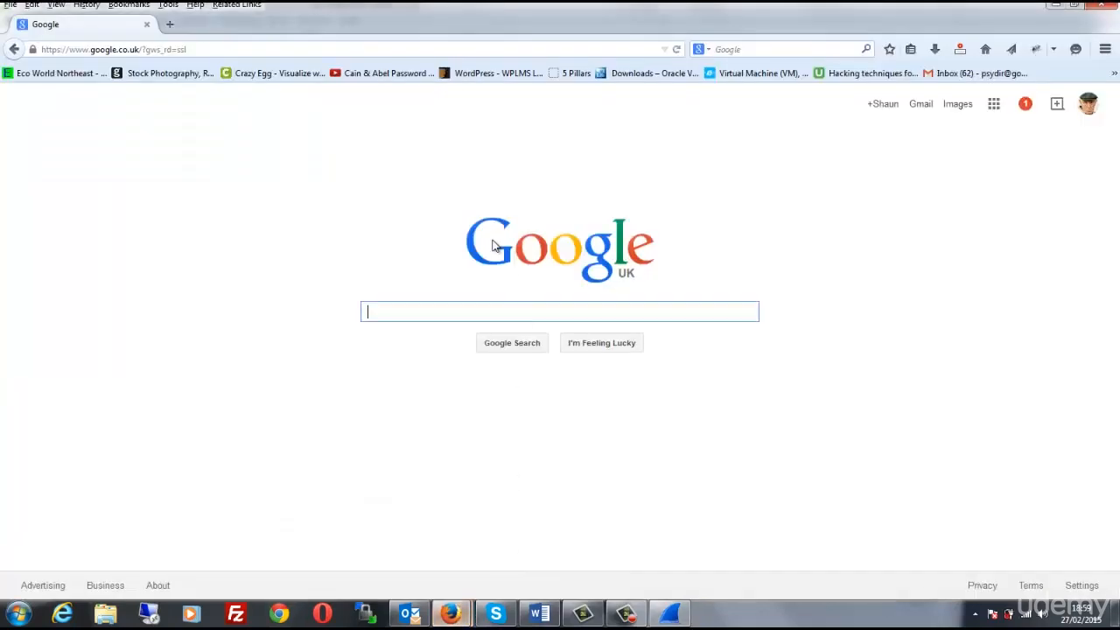
pyautogui.click(423, 49)
pyautogui.press('BackSpace')
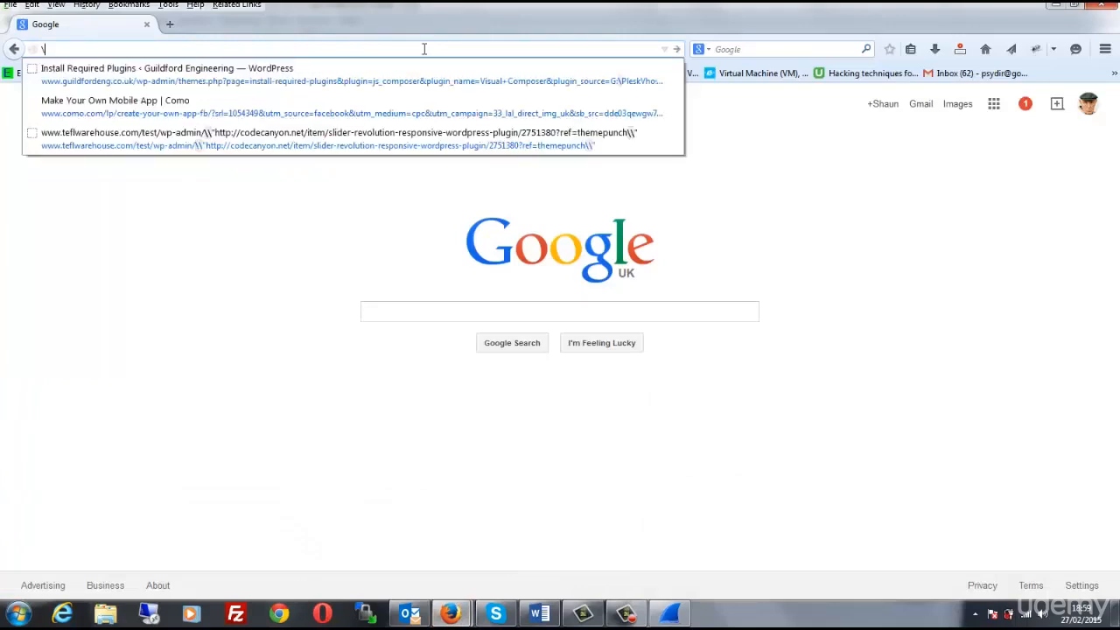
pyautogui.write('zie')
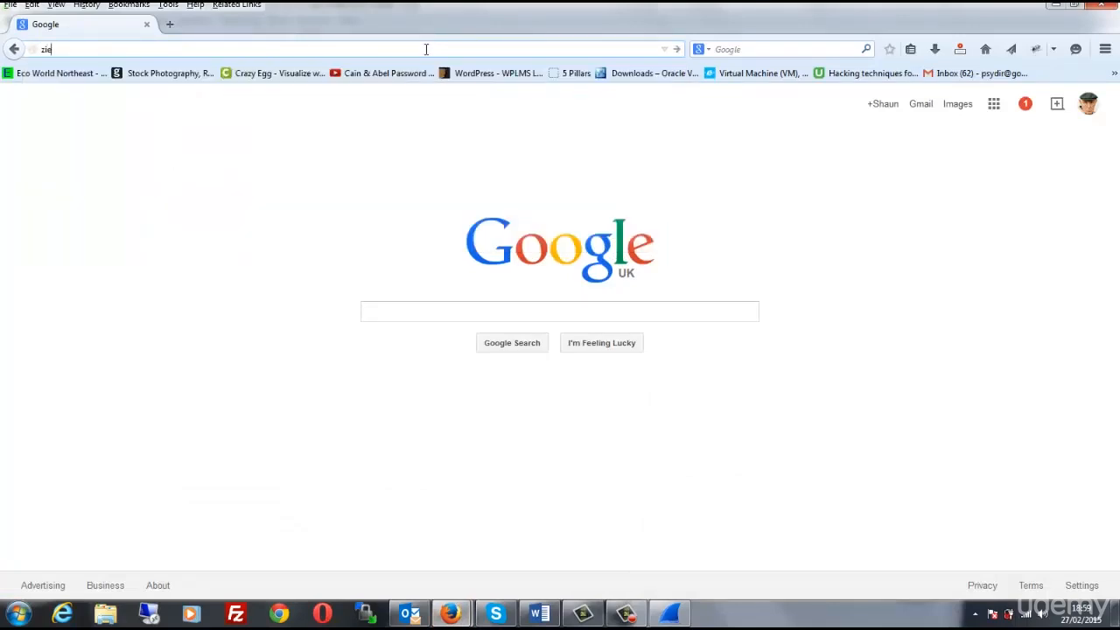
pyautogui.write('a')
pyautogui.press('BackSpace')
pyautogui.press('BackSpace')
pyautogui.press('BackSpace')
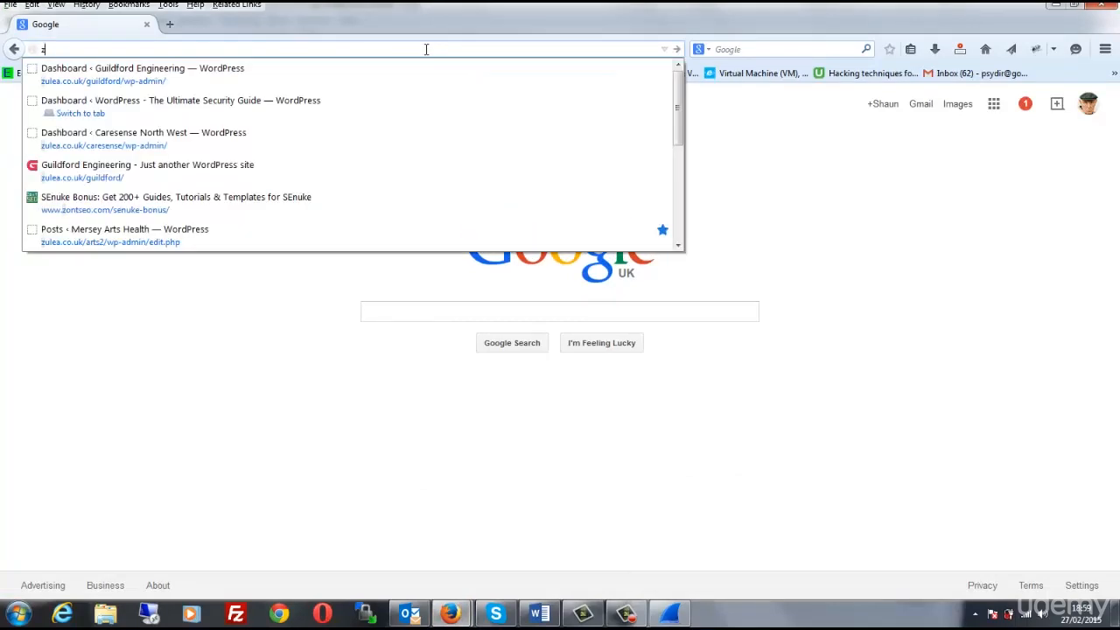
pyautogui.write('u')
pyautogui.press('Down')
pyautogui.press('Return')
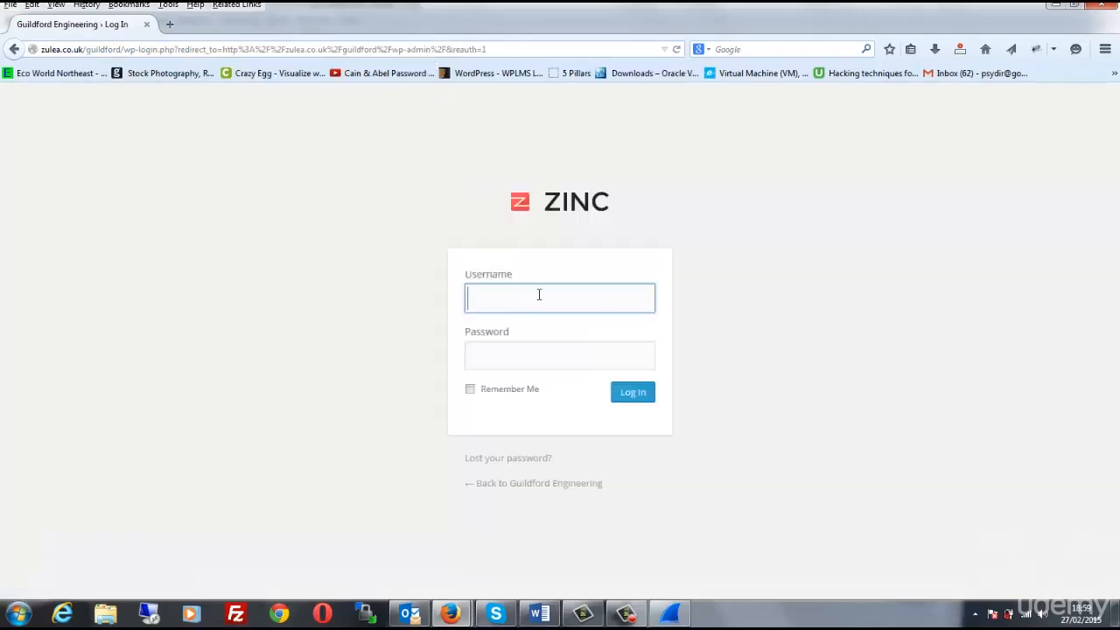
# Log in to the WordPress site as admin, filling the username and password fields from the saved login
pyautogui.click(539, 295)
pyautogui.click(532, 319)
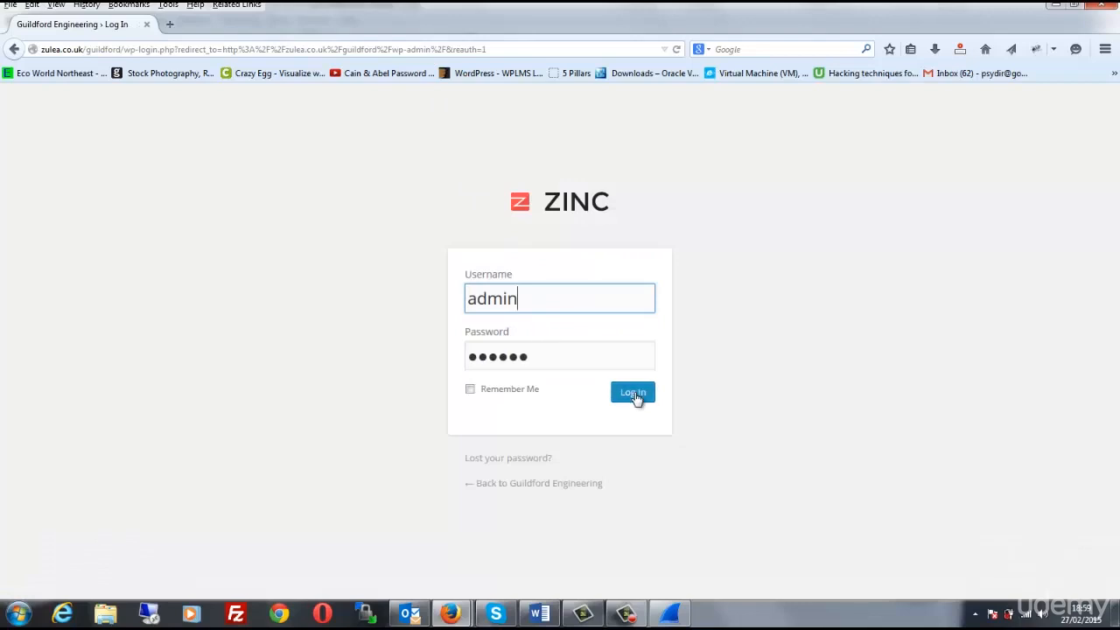
pyautogui.click(634, 393)
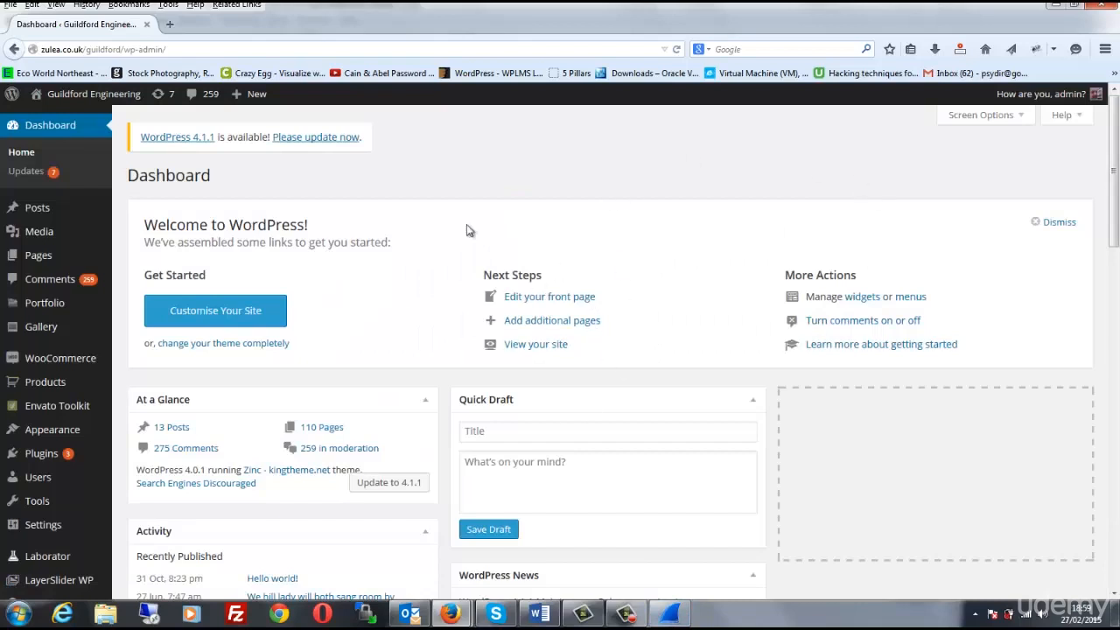
# Switch to Wireshark, stop the running capture and filter the packet list with http
pyautogui.click(672, 614)
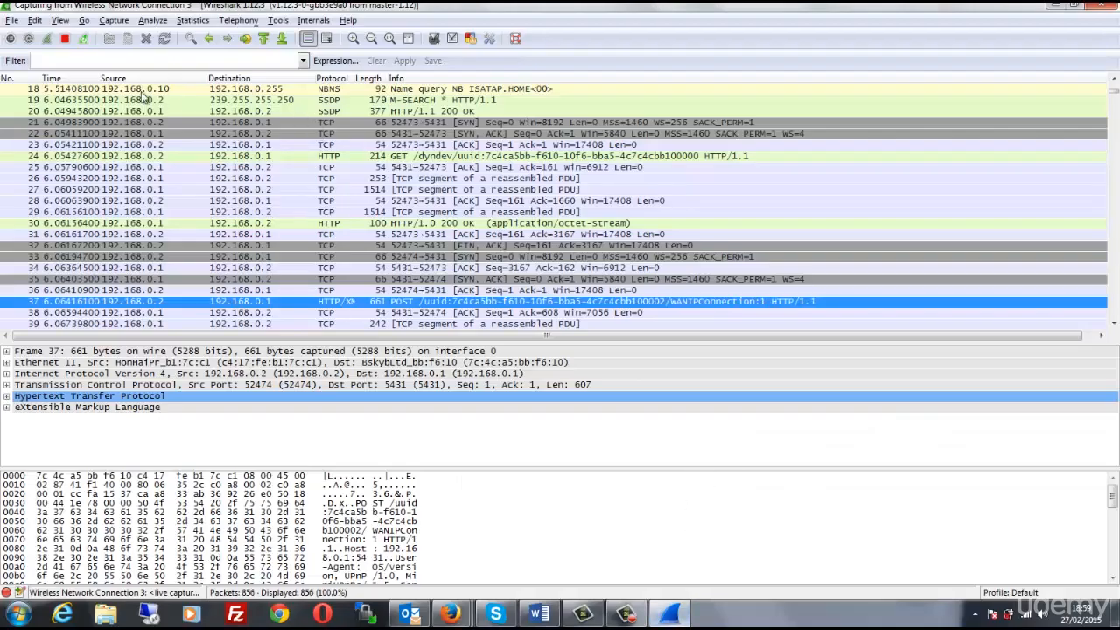
pyautogui.click(67, 40)
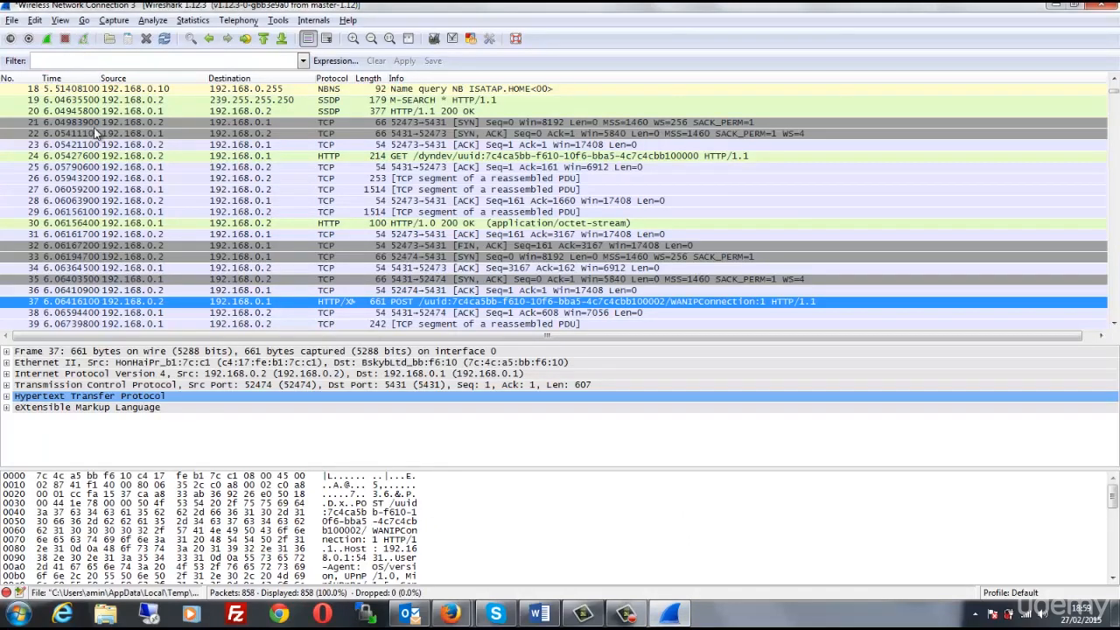
pyautogui.click(234, 60)
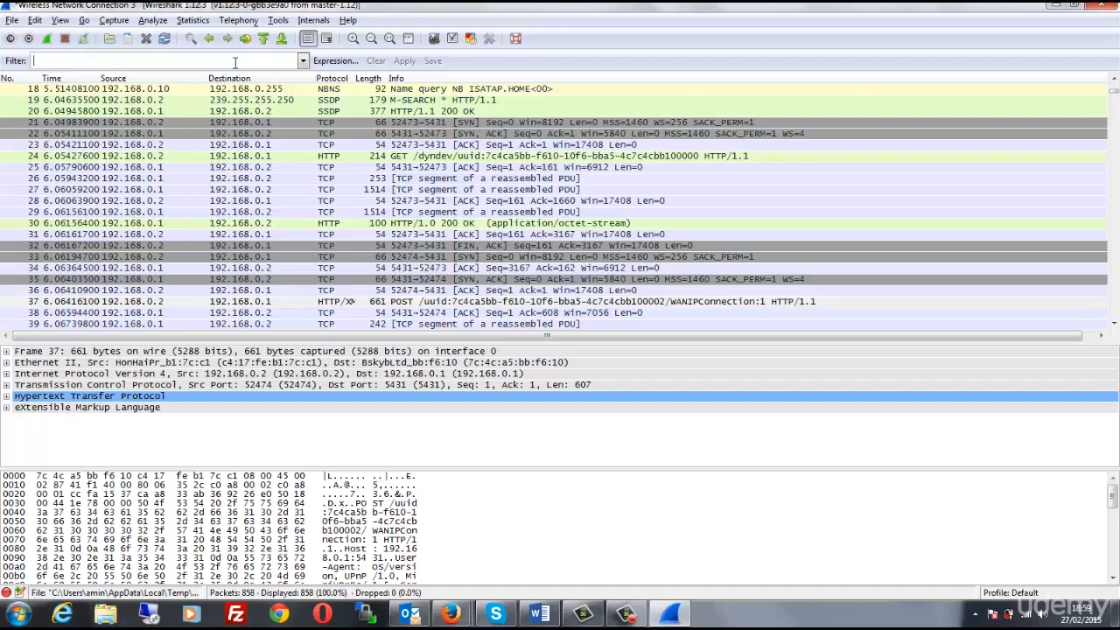
pyautogui.write('http')
pyautogui.press('Return')
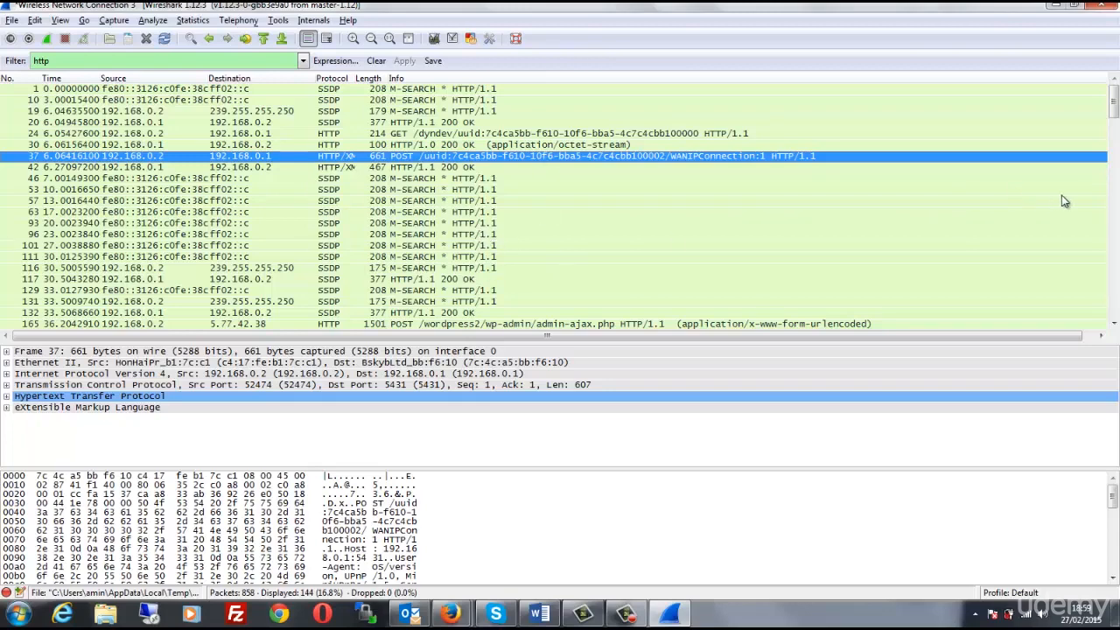
# Locate the POST /guildford/wp-login.php packet and expand its HTML Form URL Encoded section to examine the submitted login fields
pyautogui.moveTo(1114, 101); pyautogui.dragTo(1115, 294)
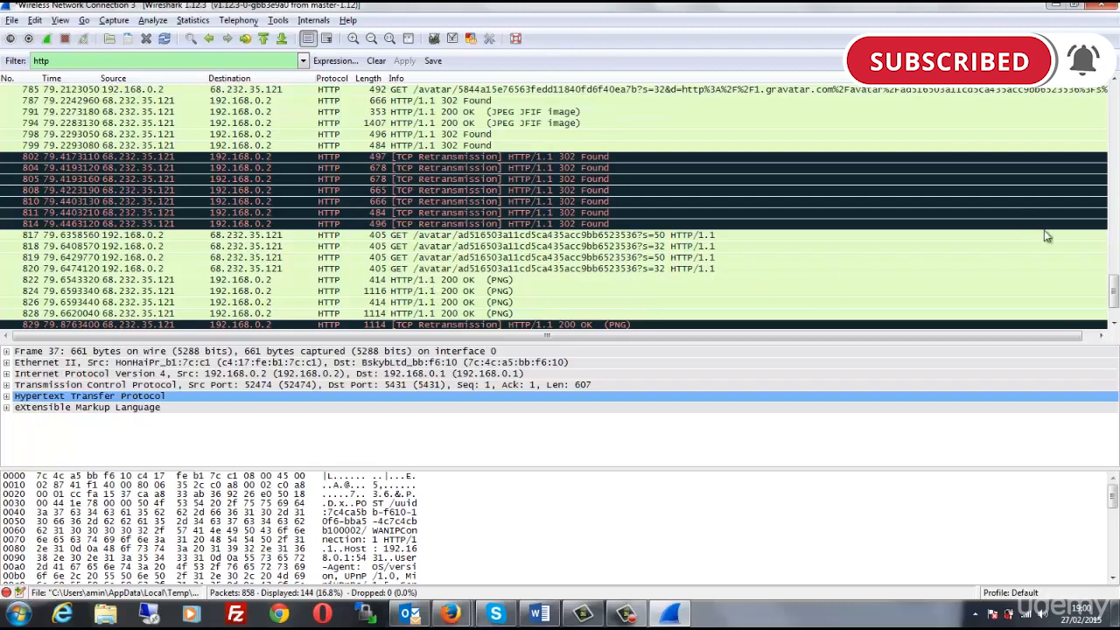
pyautogui.moveTo(1114, 298); pyautogui.dragTo(1113, 212)
pyautogui.click(495, 131)
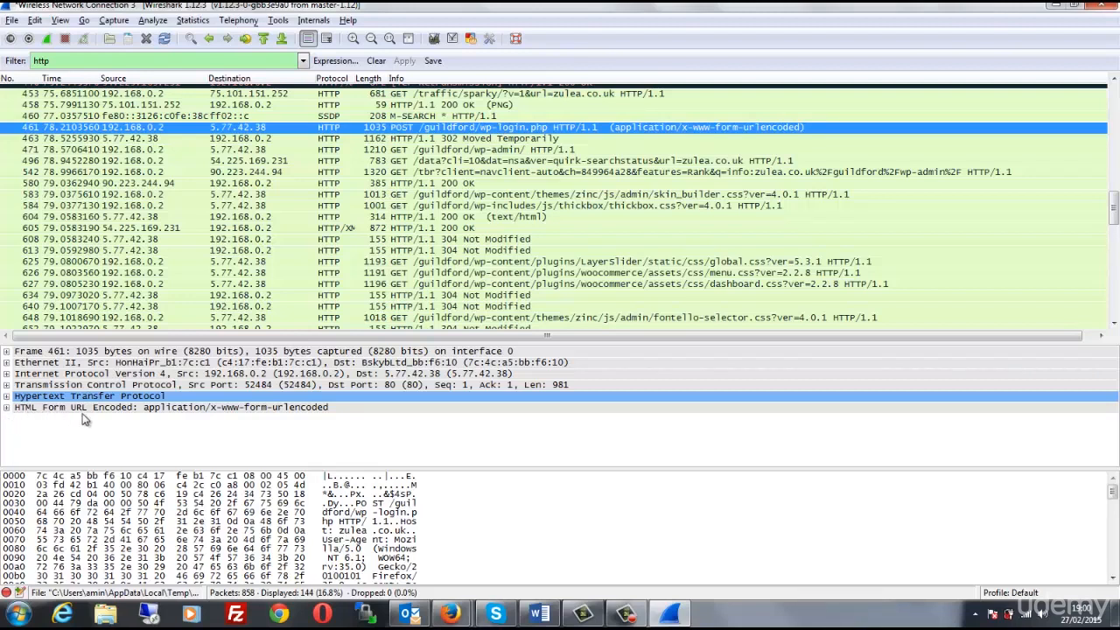
pyautogui.click(7, 408)
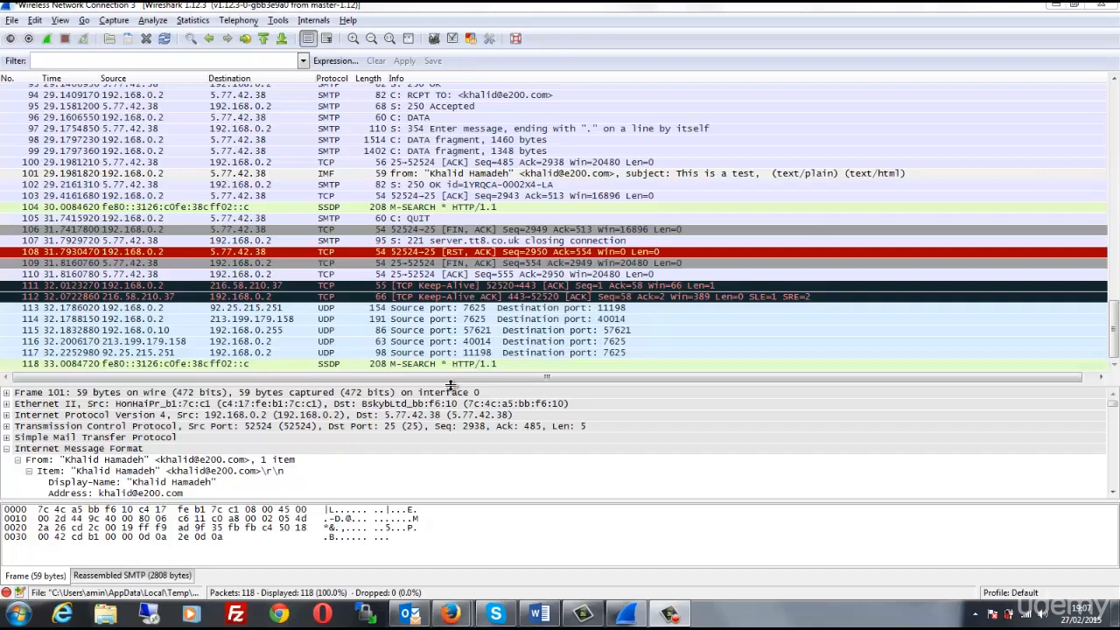
# Start a new capture on the same interface without saving the previously captured packets
pyautogui.click(47, 44)
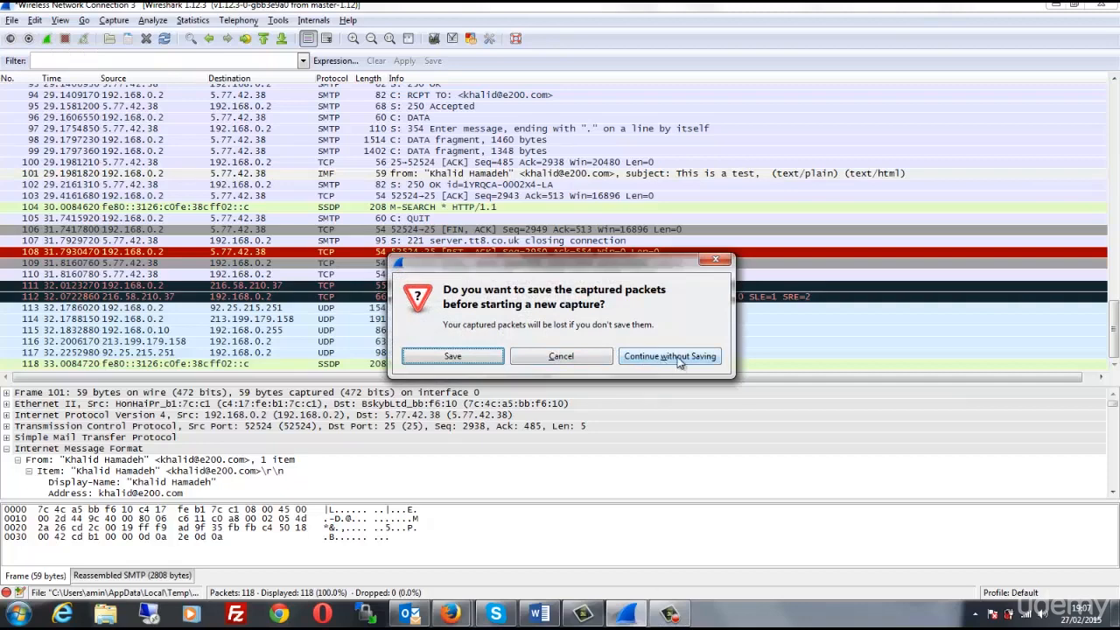
pyautogui.click(679, 358)
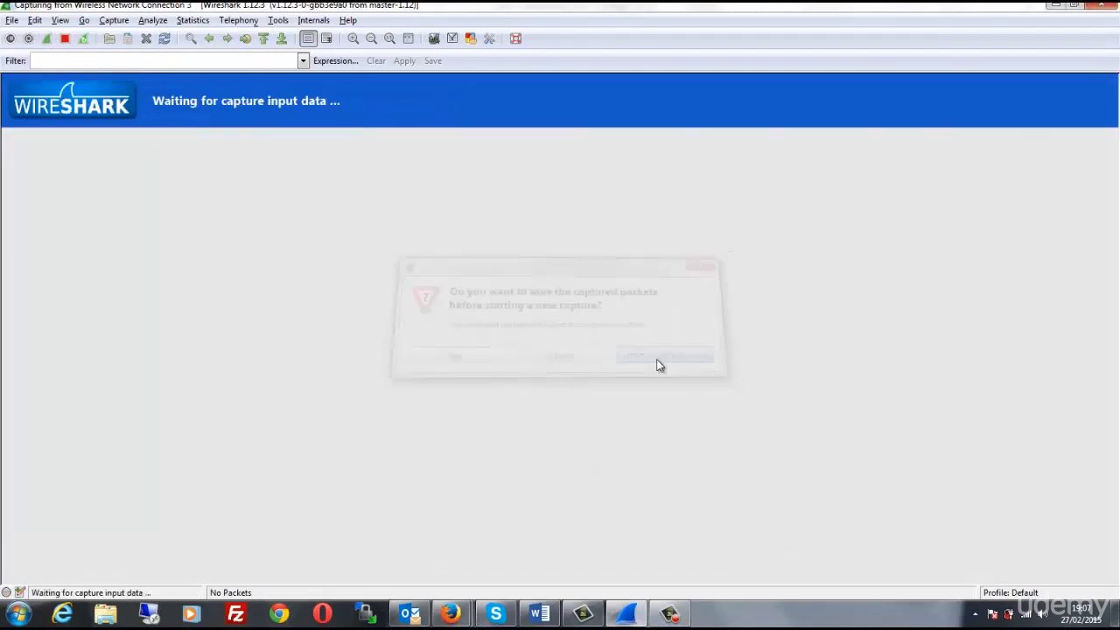
# Switch to Outlook and create a new email to the sender's own address with the subject "This is a test"
pyautogui.click(409, 613)
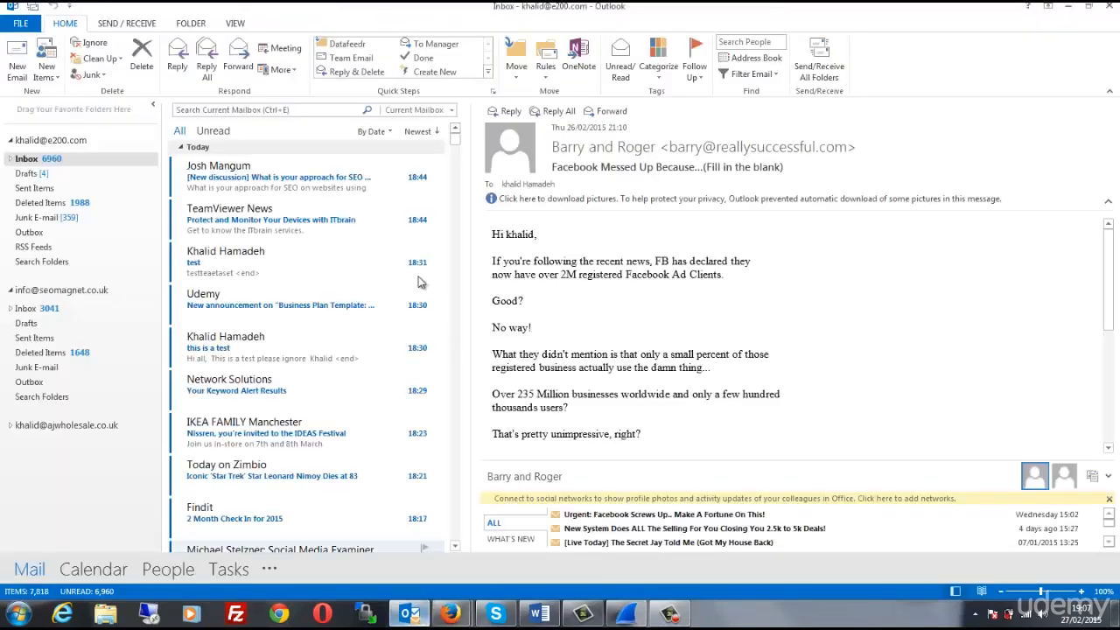
pyautogui.click(17, 64)
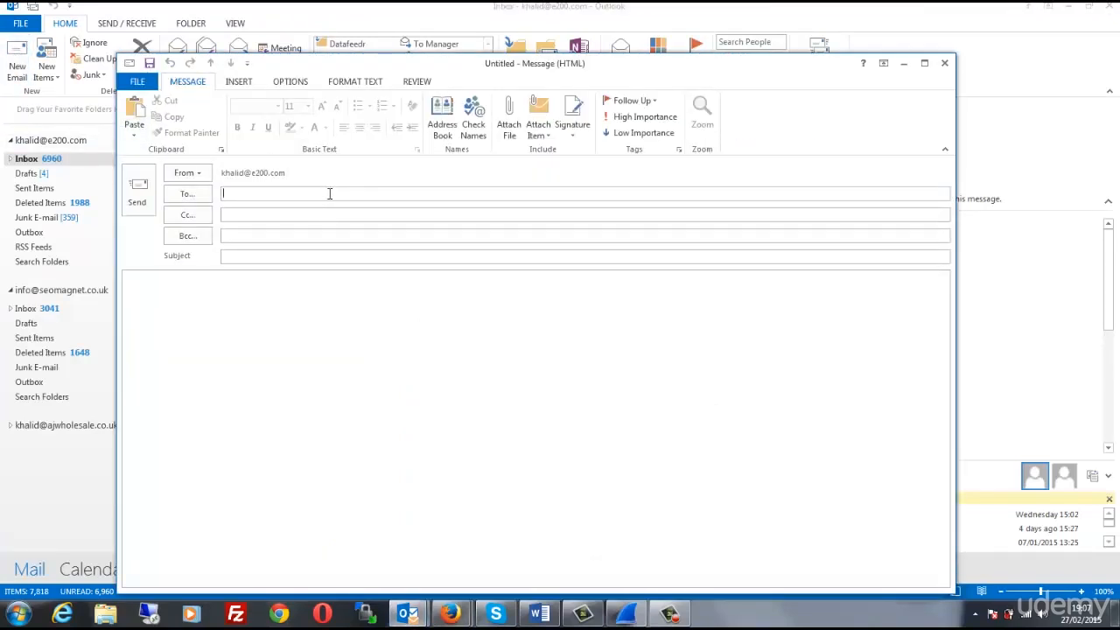
pyautogui.write('khalid')
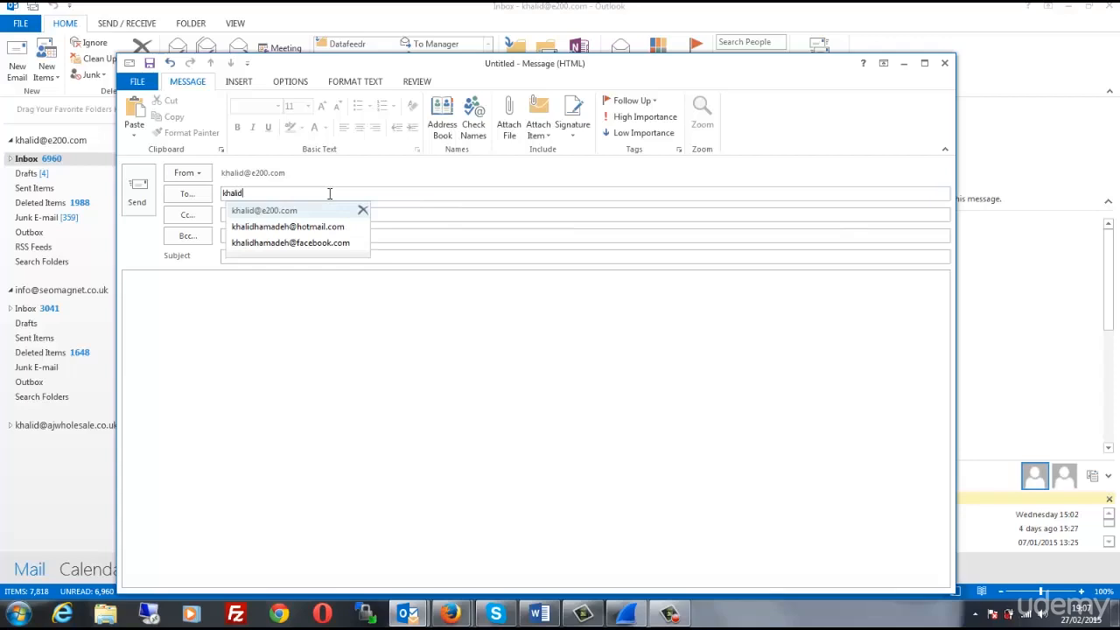
pyautogui.click(290, 211)
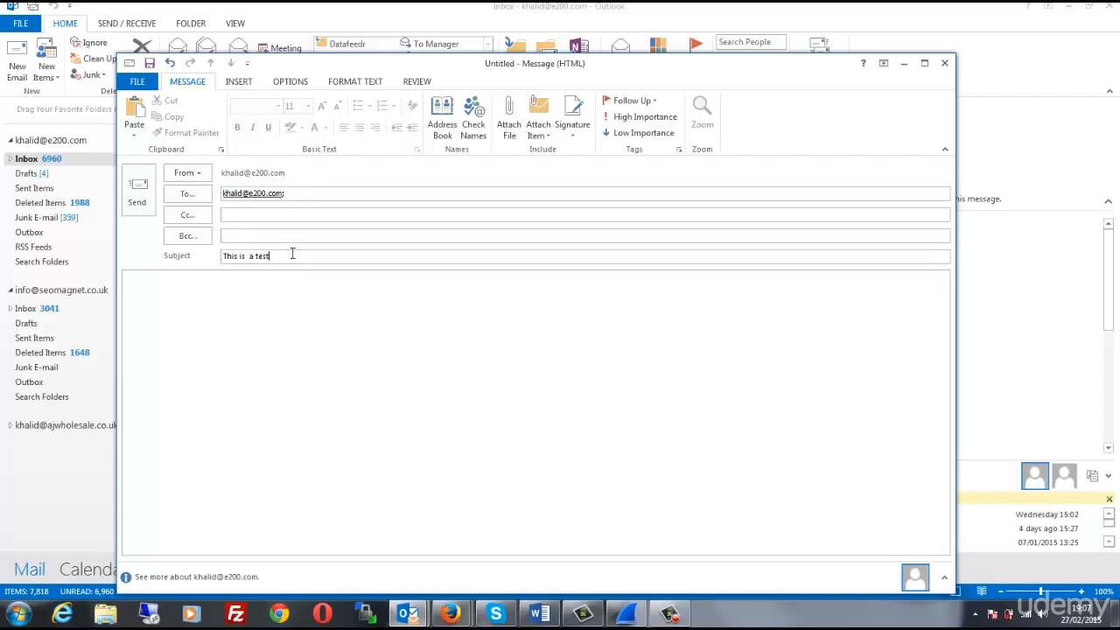
# Write the body "Hi All, Hope you are enjoying this", close it with "Best regards," and the sender's first name, and send the email
pyautogui.click(307, 322)
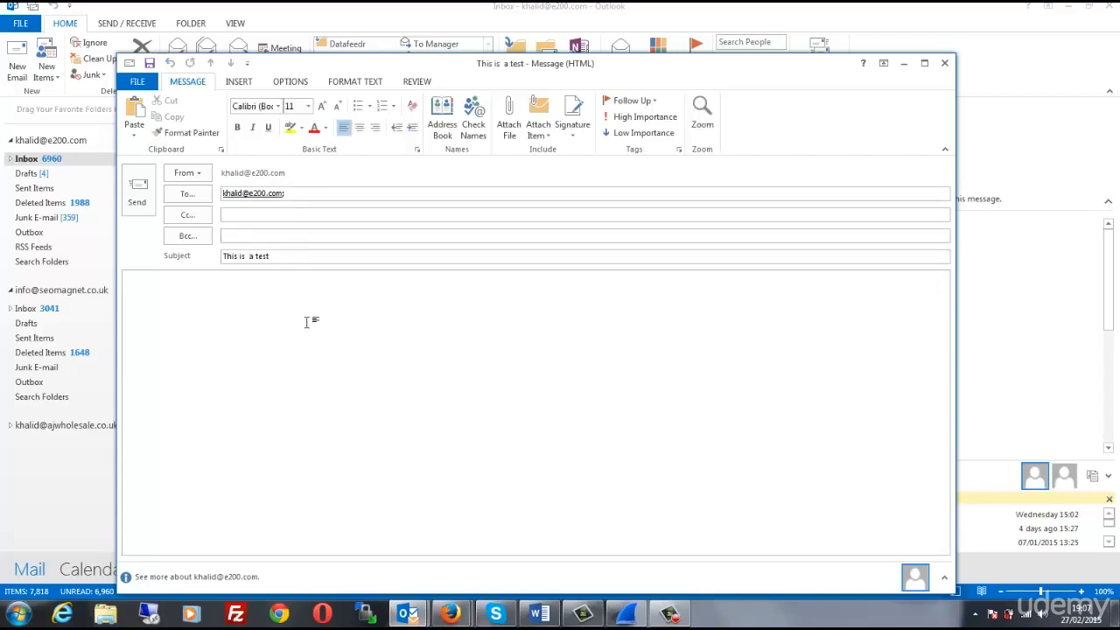
pyautogui.write('Hi')
pyautogui.write('Hope you are enjoying this')
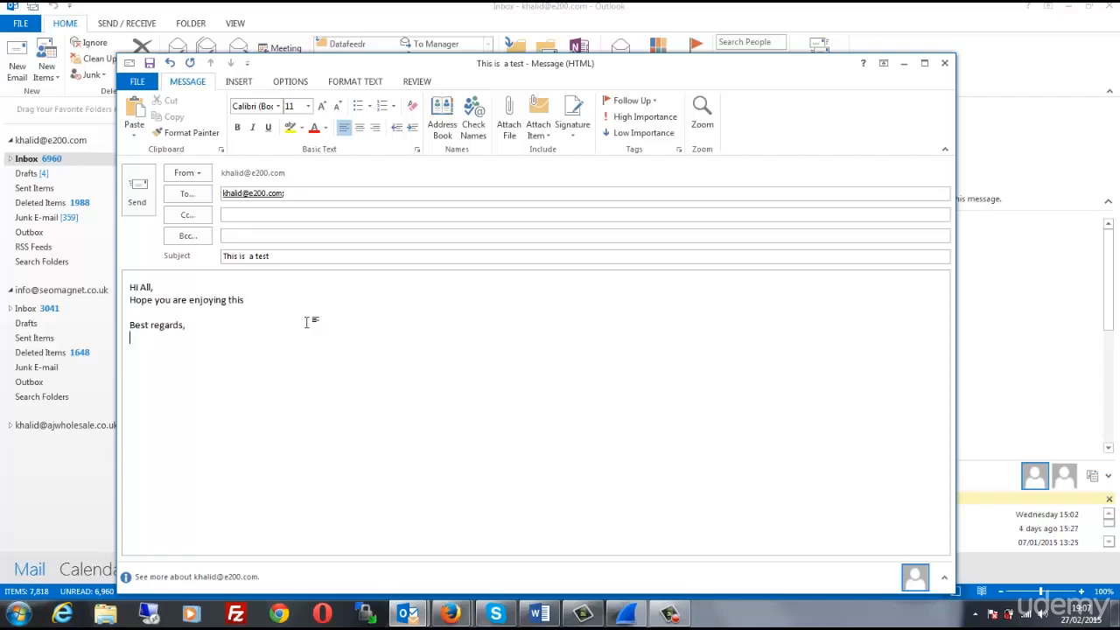
pyautogui.click(140, 200)
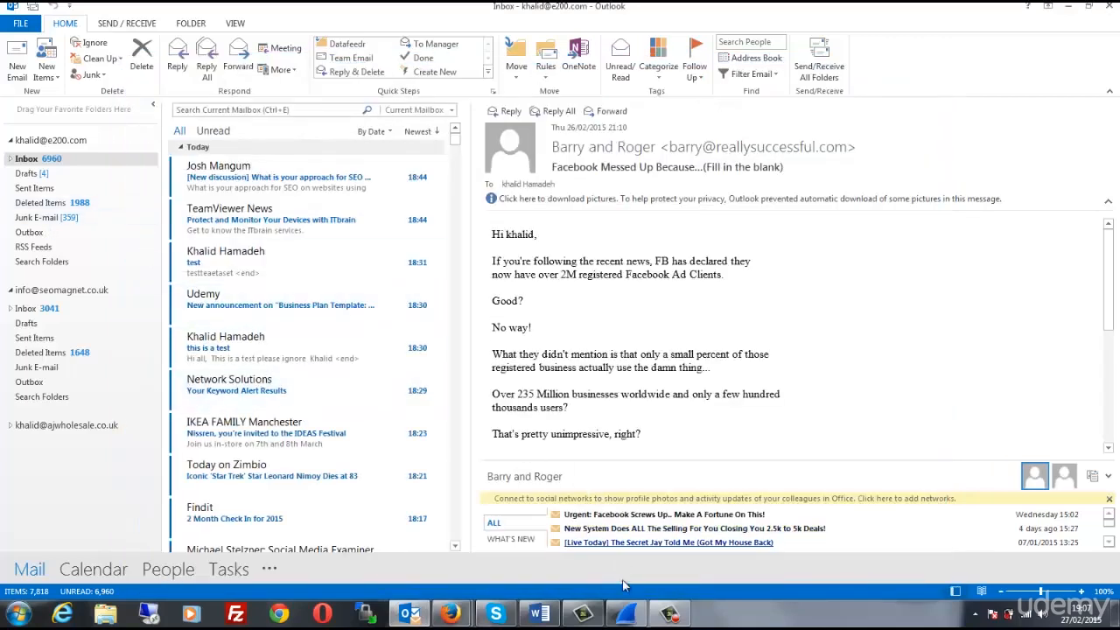
# Switch to Wireshark, stop the capture and filter the packet list with smtp
pyautogui.moveTo(626, 620)
pyautogui.click(623, 547)
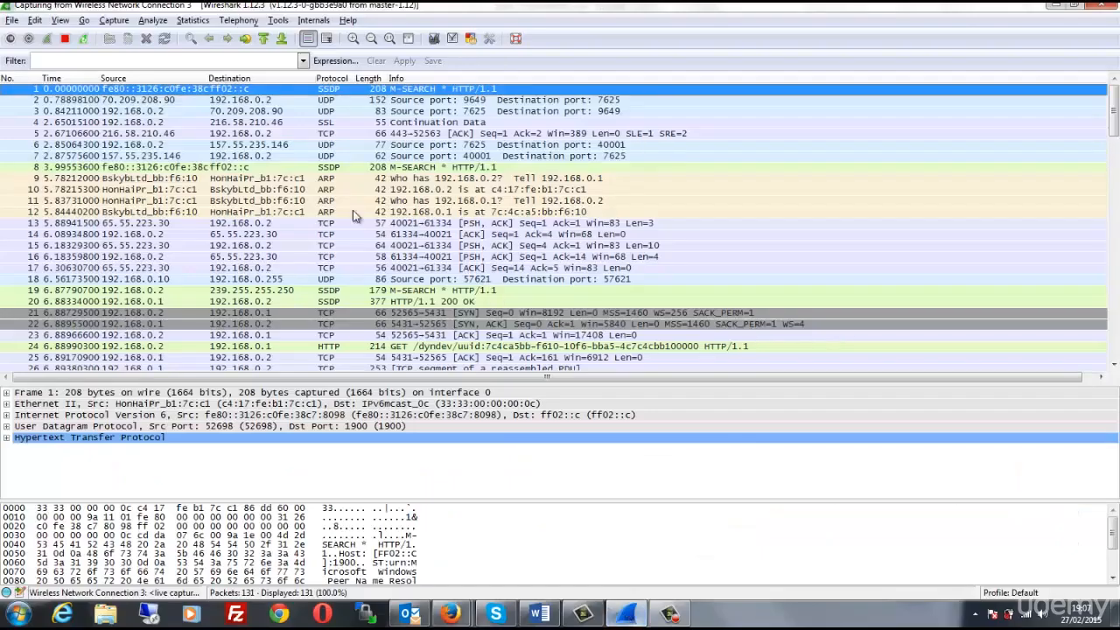
pyautogui.click(65, 39)
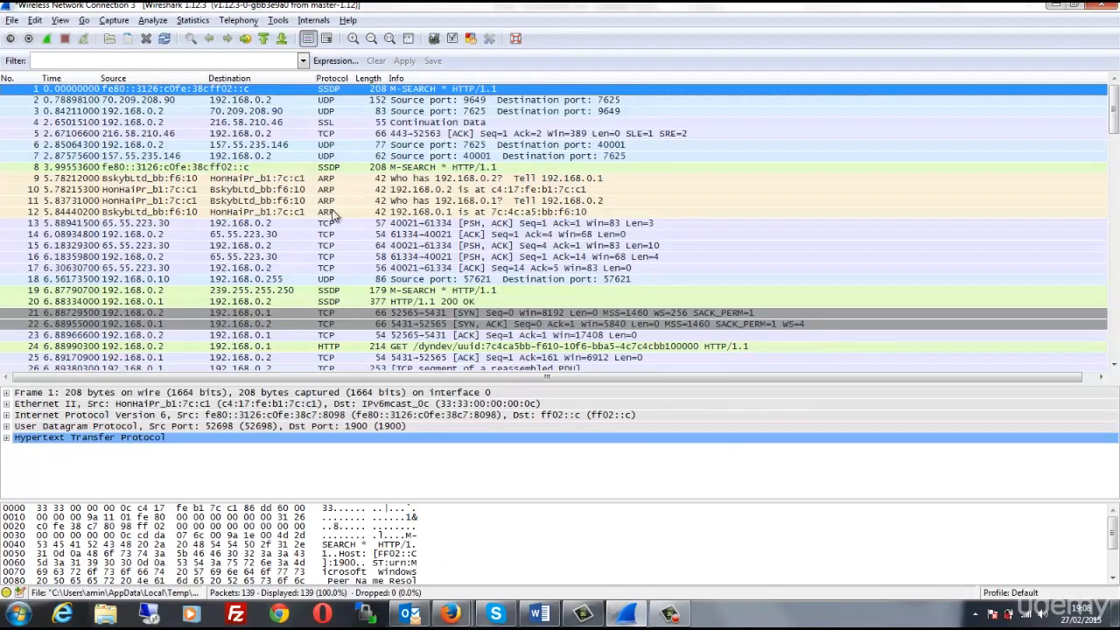
pyautogui.click(80, 61)
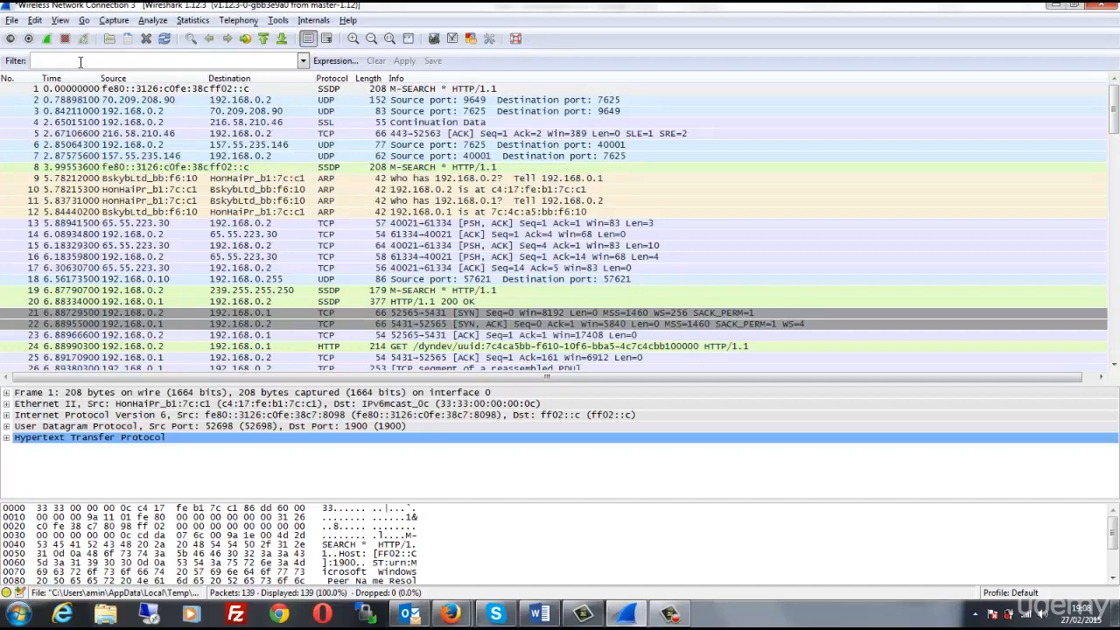
pyautogui.write('smtp')
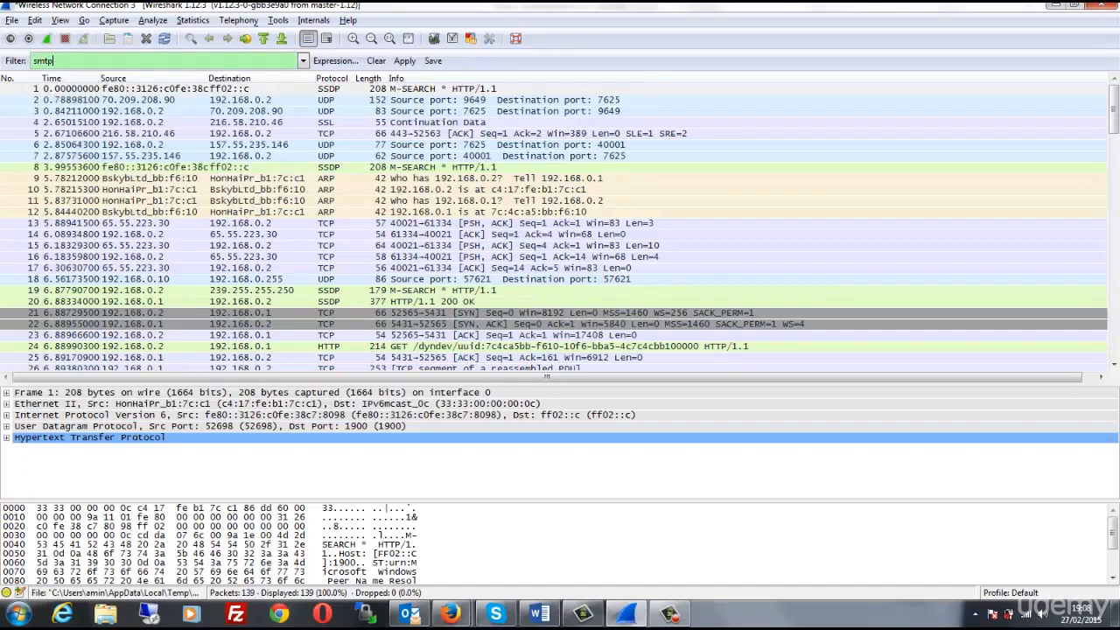
pyautogui.press('Return')
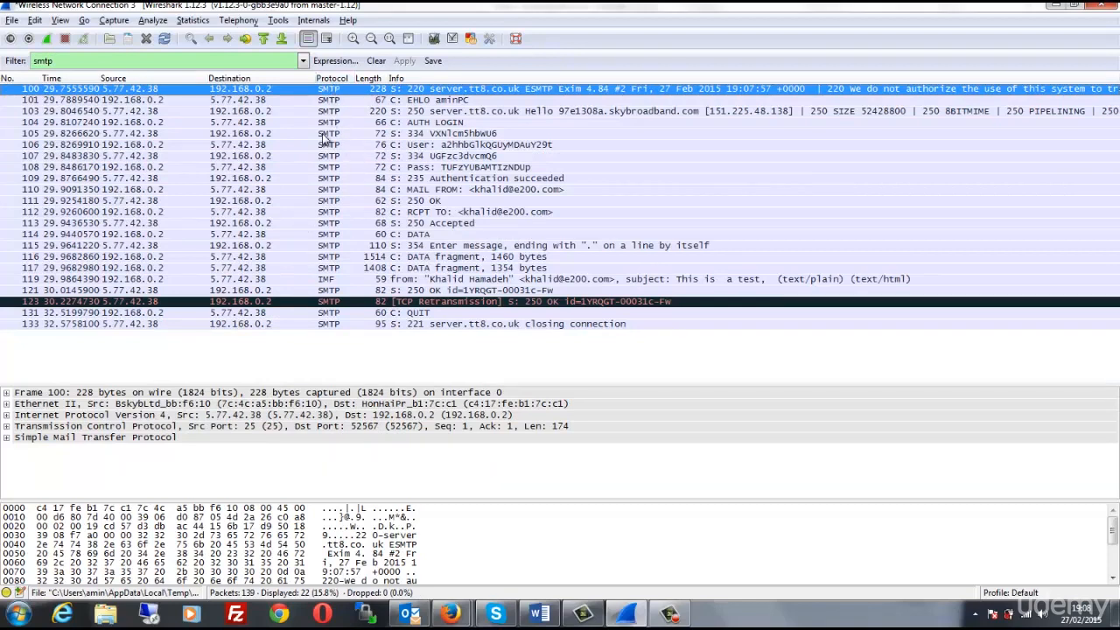
# Select the IMF packet's Internet Message Format section and enlarge the details and bytes panes to examine the captured email's headers and body
pyautogui.click(332, 280)
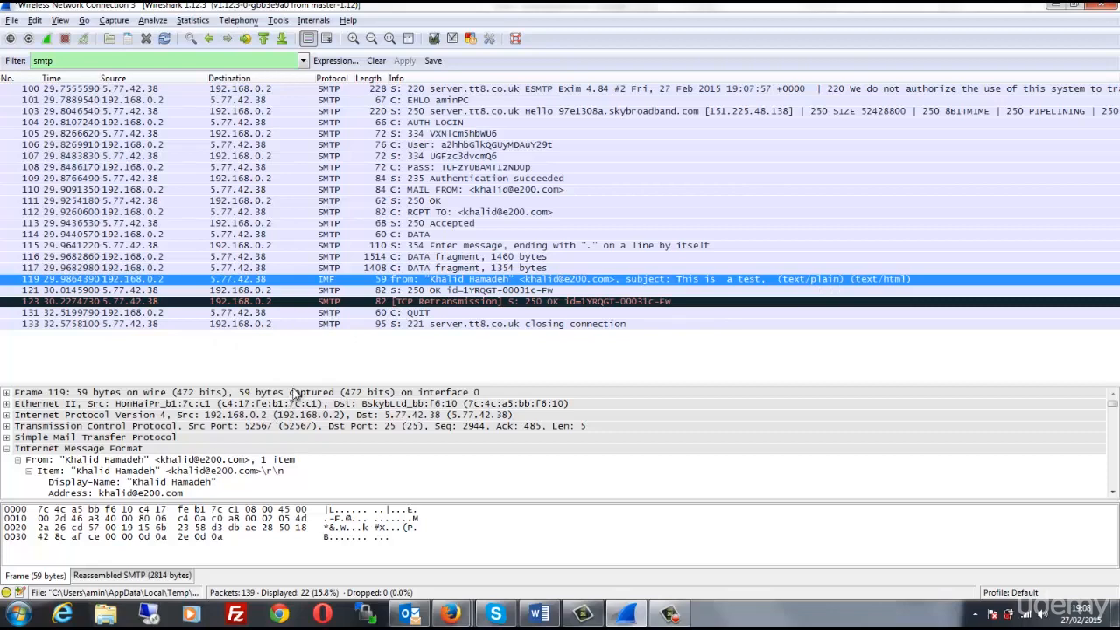
pyautogui.moveTo(305, 386); pyautogui.dragTo(307, 238)
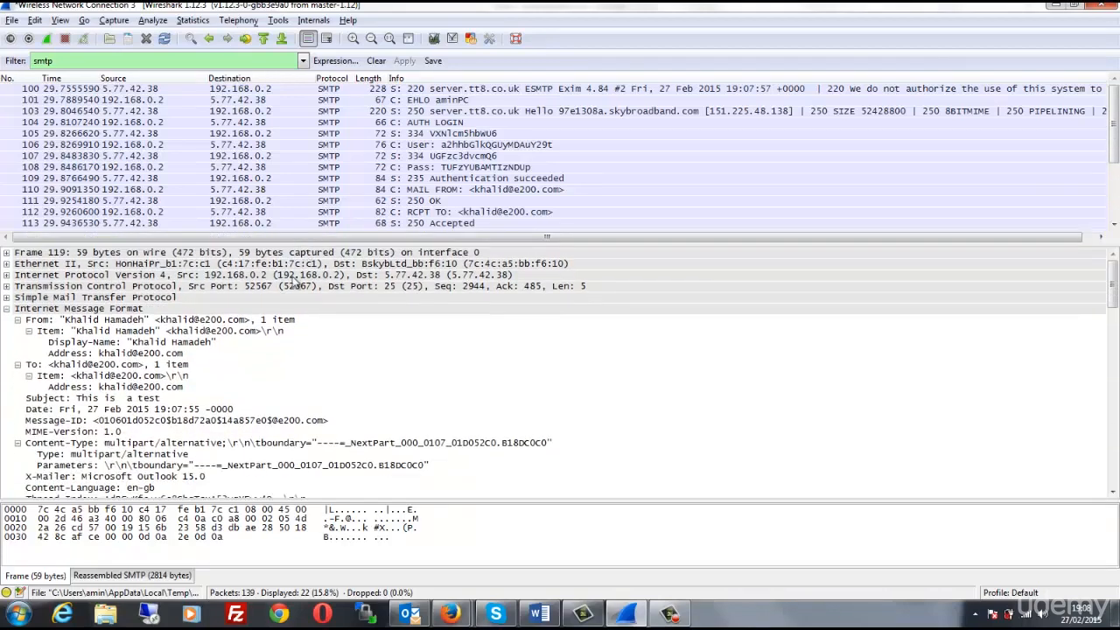
pyautogui.click(38, 311)
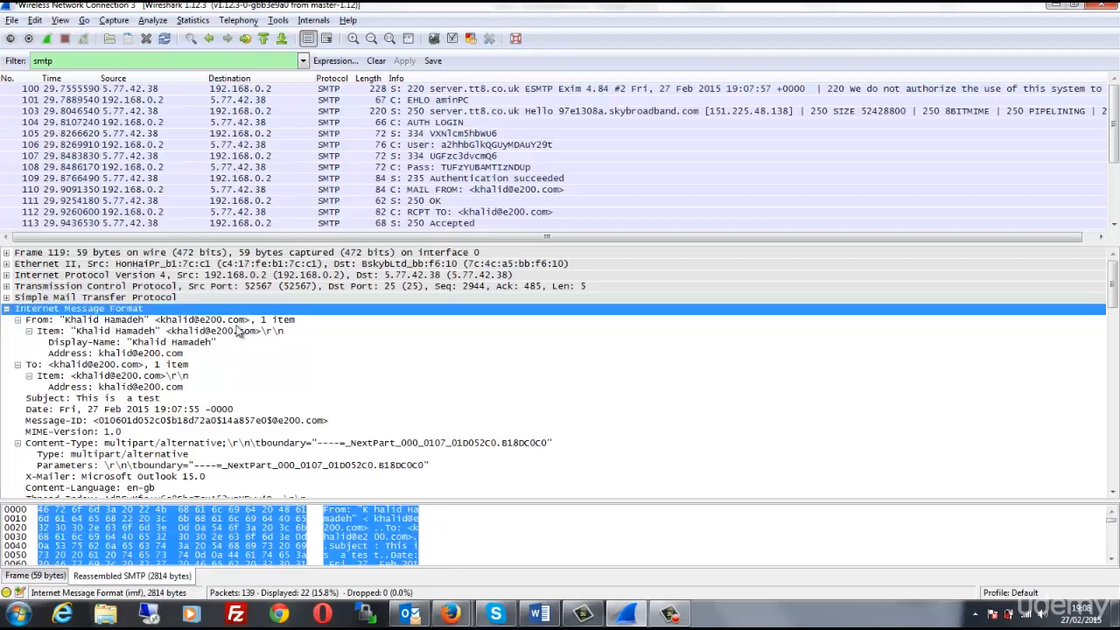
pyautogui.moveTo(516, 500); pyautogui.dragTo(517, 447)
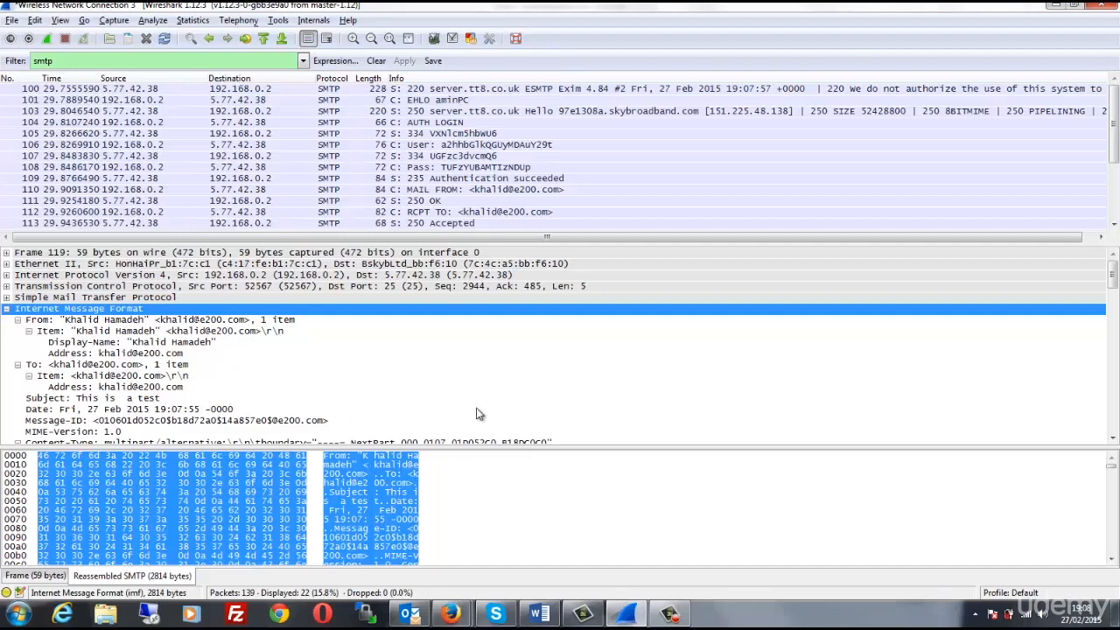
pyautogui.moveTo(481, 448); pyautogui.dragTo(479, 372)
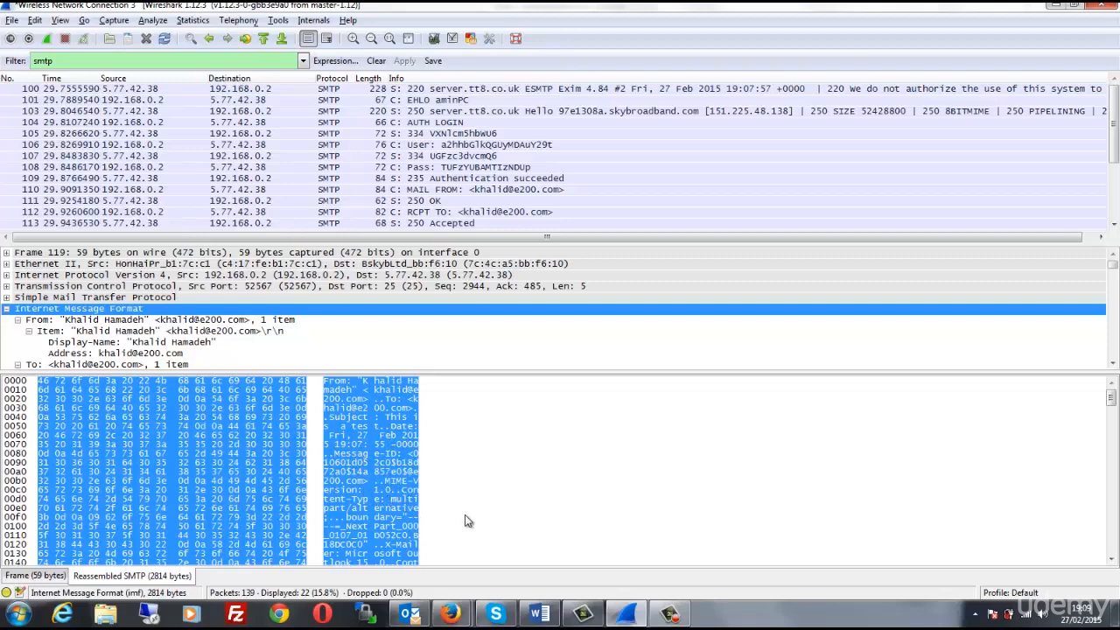
pyautogui.scroll(-3, 468, 520)
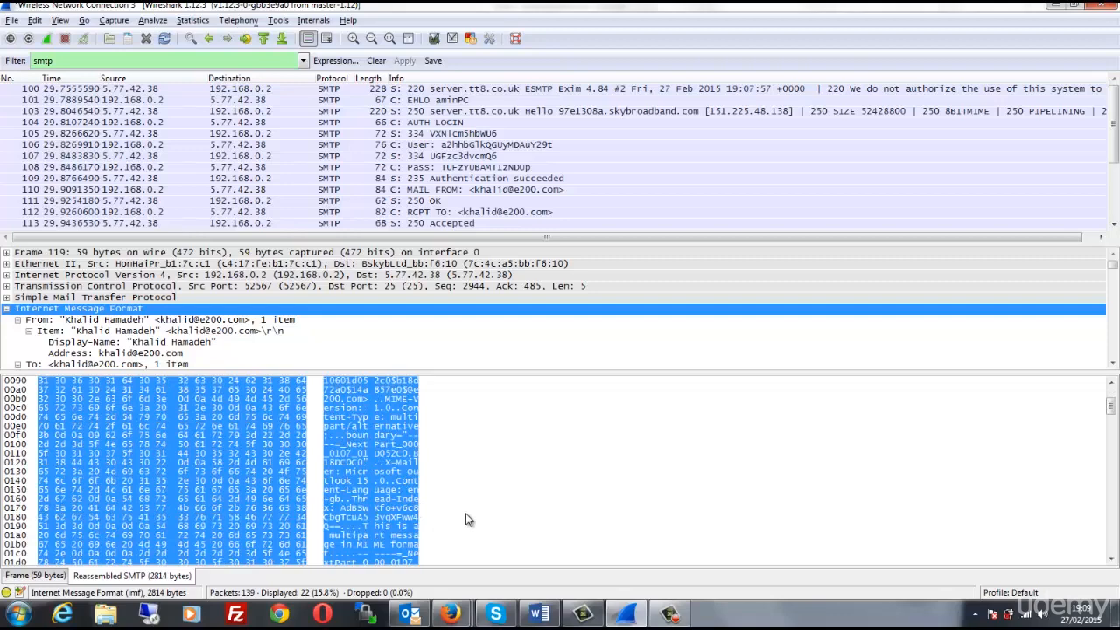
pyautogui.scroll(-6, 469, 520)
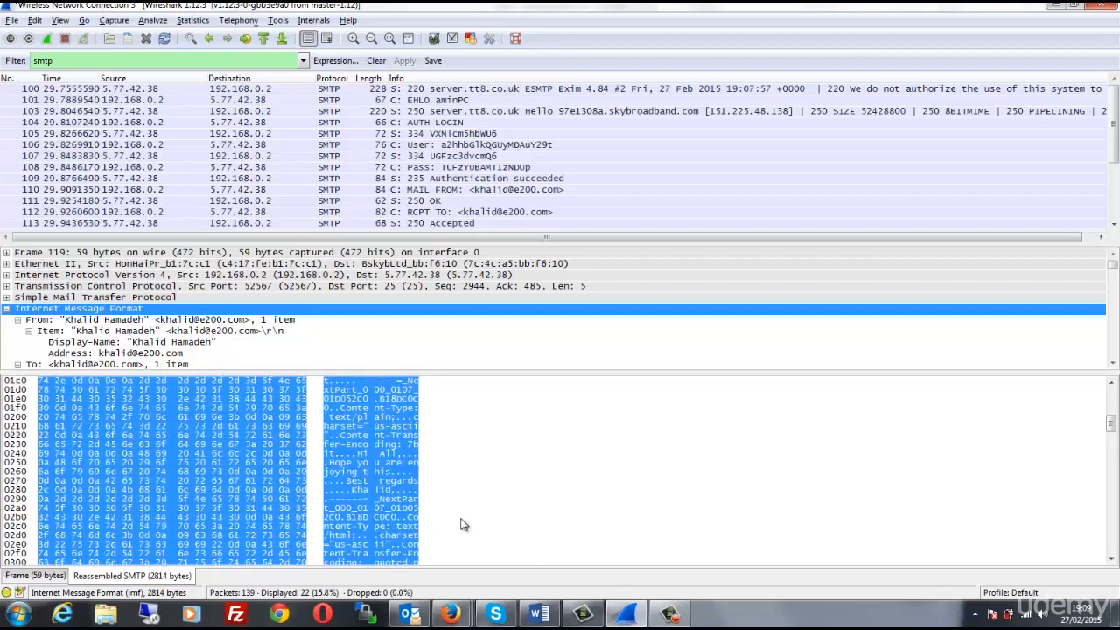